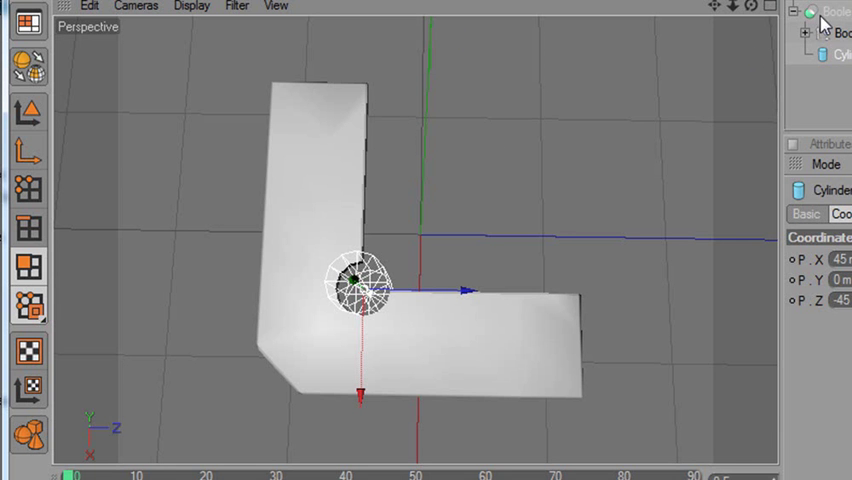
Step: Nest the cylinder under the Boole to cut a round notch at the L-shape's inner corner
drag(800, 22, 808, 24)
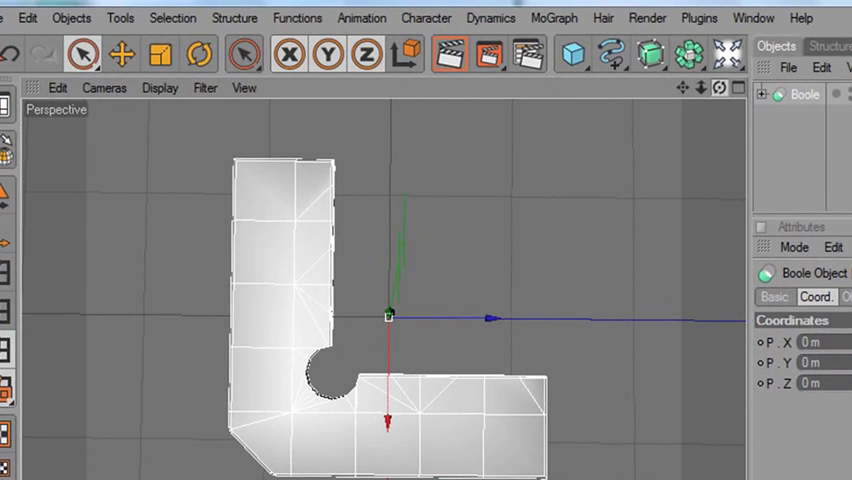
Step: Add a Cylinder primitive to the scene and show its shape properties
click(605, 62)
click(575, 58)
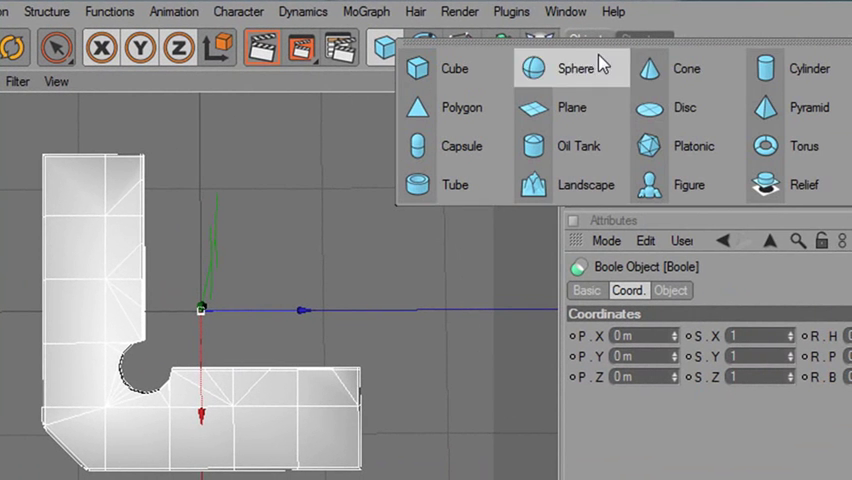
click(767, 68)
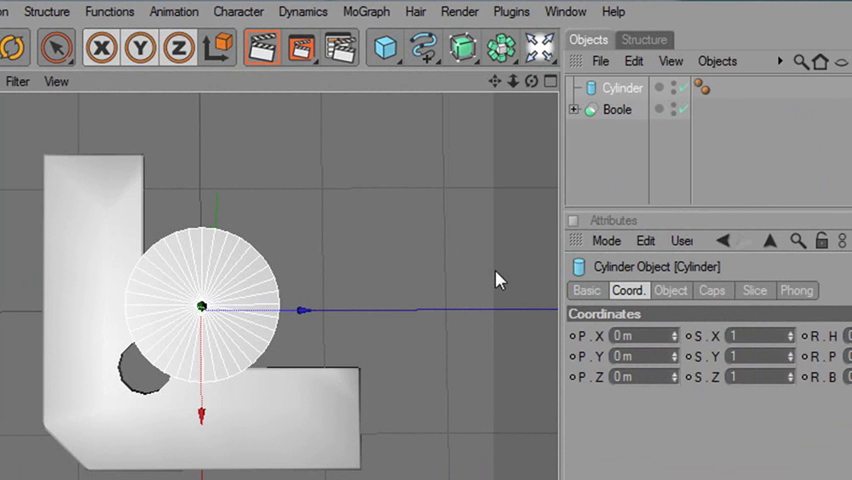
click(590, 292)
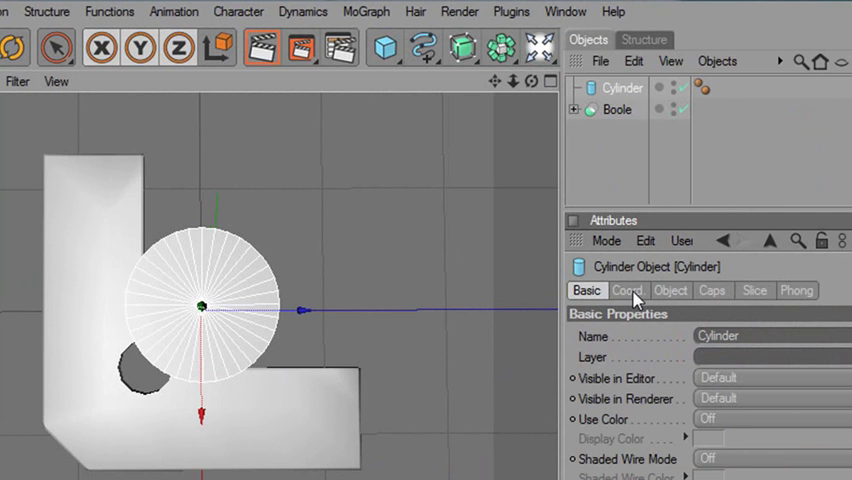
click(632, 292)
click(666, 292)
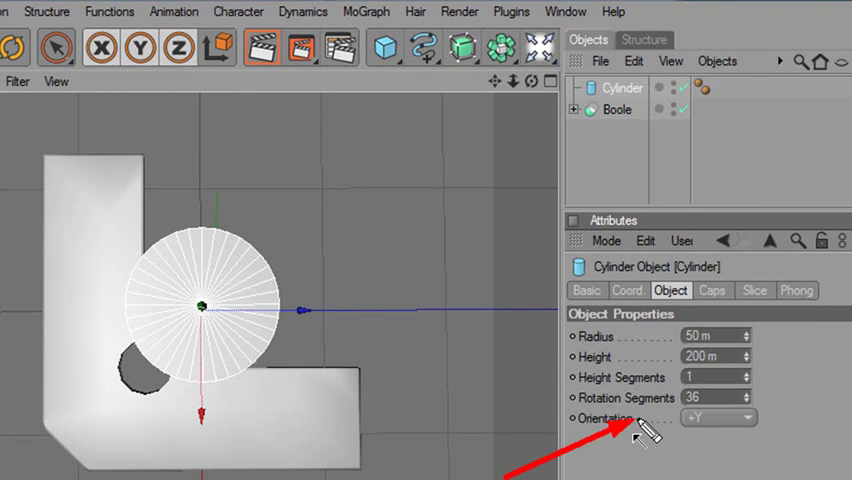
Step: Give the cylinder 10 rotation segments, 30 m height and 6 m radius, over the lower arm
mouse_move(747, 397)
mouse_down()
mouse_move(747, 370)
mouse_move(747, 420)
mouse_move(747, 399)
mouse_up()
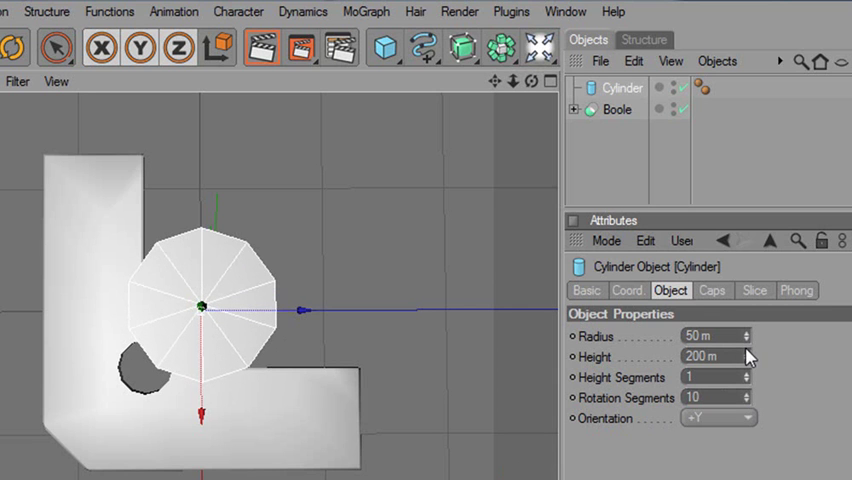
drag(747, 356, 747, 400)
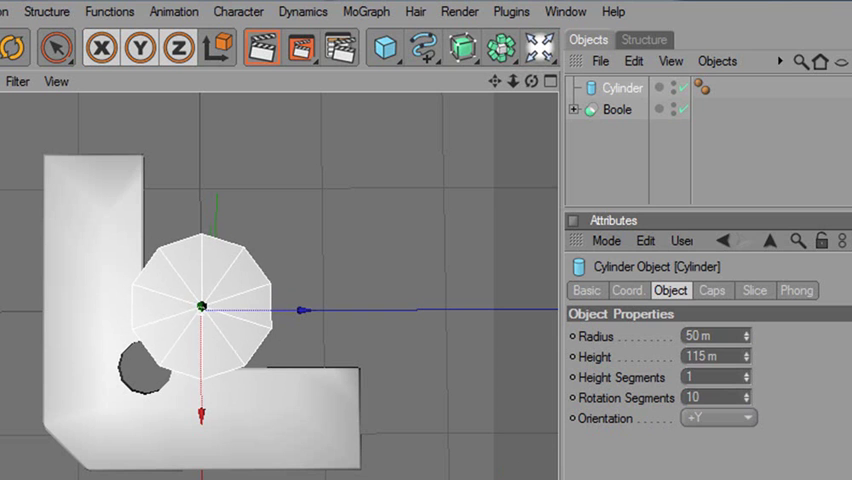
drag(747, 356, 738, 224)
click(700, 356)
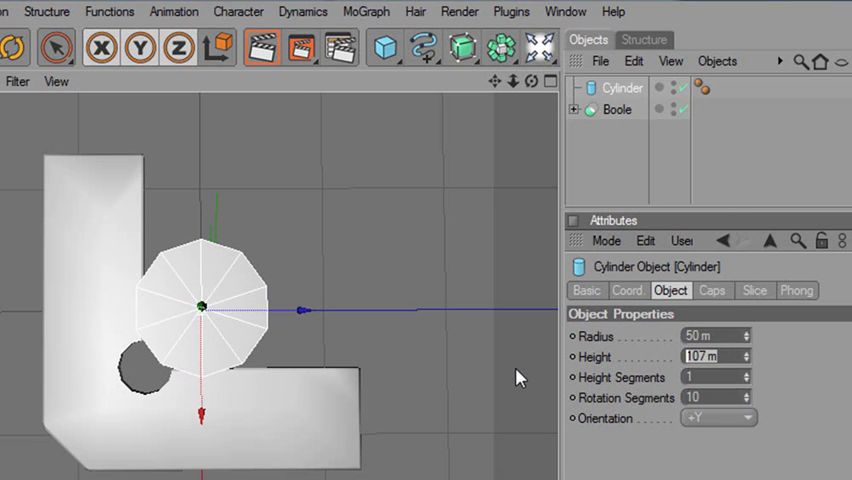
text(30)
key(Return)
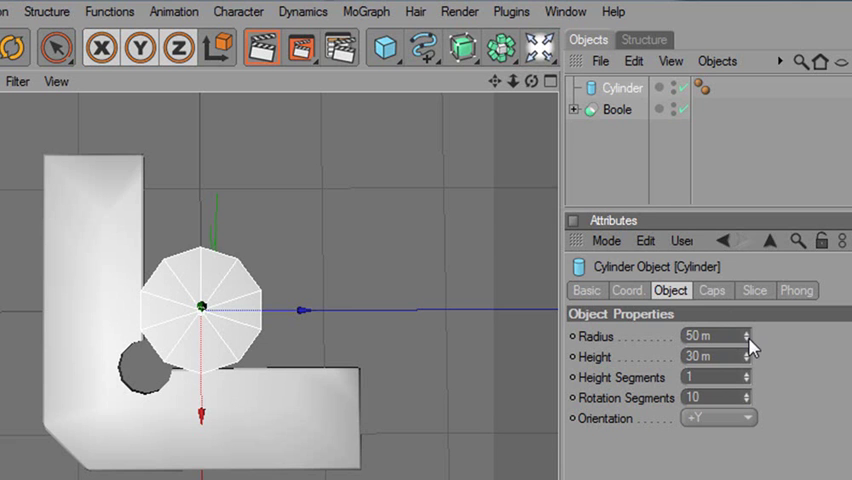
mouse_move(746, 336)
mouse_down()
mouse_move(746, 320)
mouse_move(746, 360)
mouse_up()
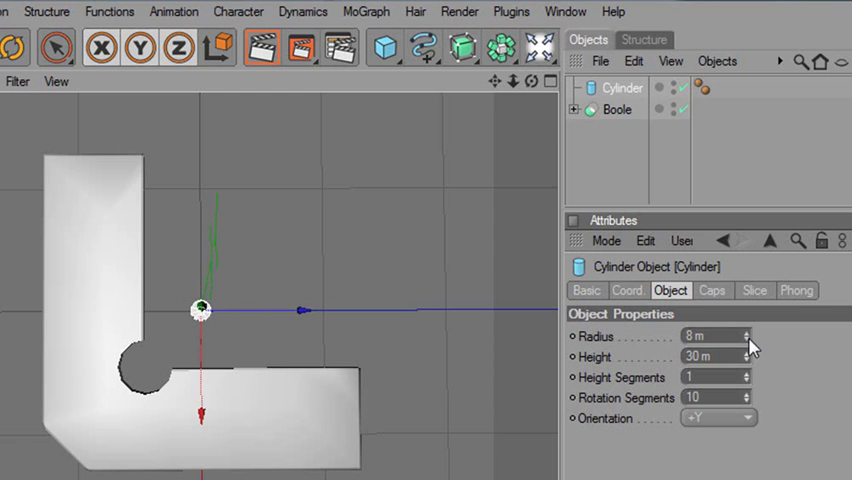
mouse_move(304, 312)
mouse_down()
mouse_move(414, 312)
mouse_move(308, 320)
mouse_move(273, 421)
mouse_up()
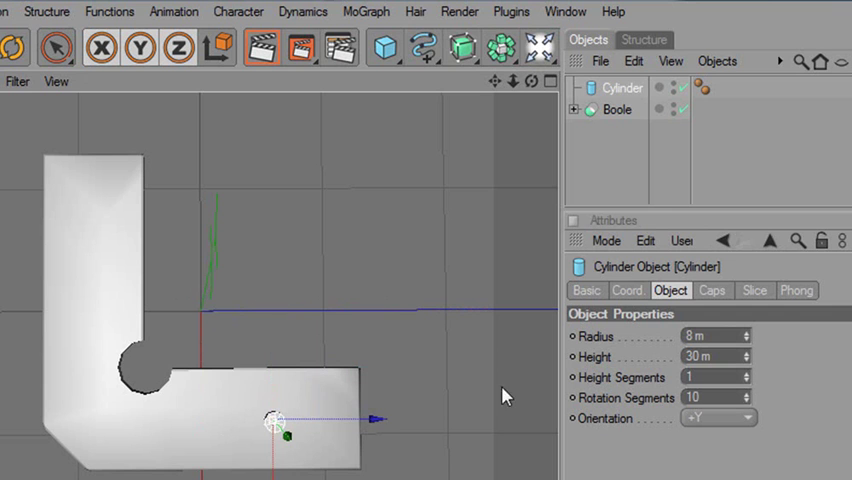
double_click(695, 336)
text(6)
key(Return)
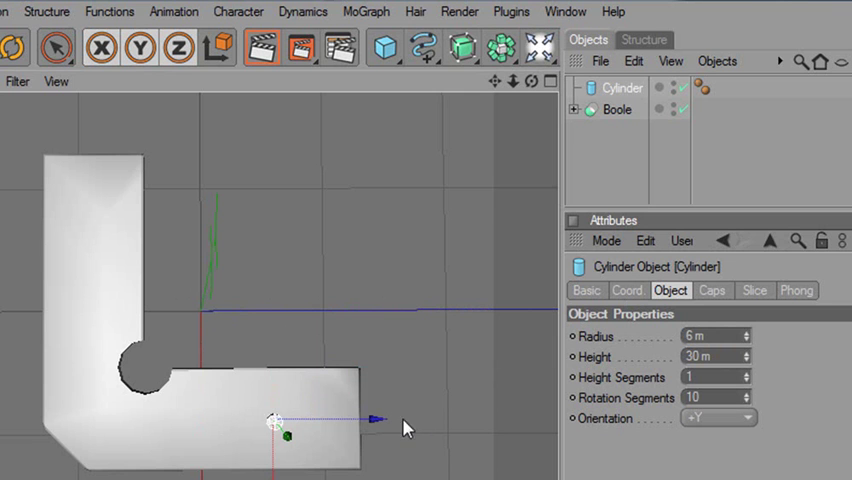
Step: Set the small cylinder's position to X 86 m and Z 30 m
drag(273, 420, 263, 413)
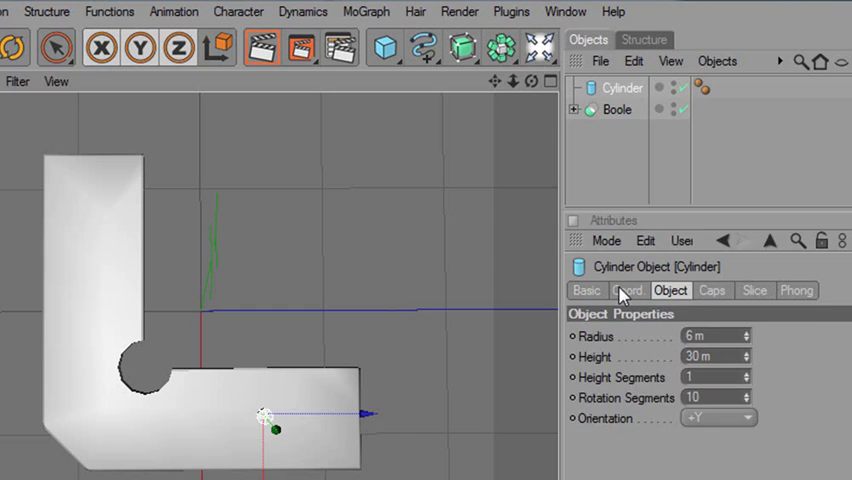
click(624, 291)
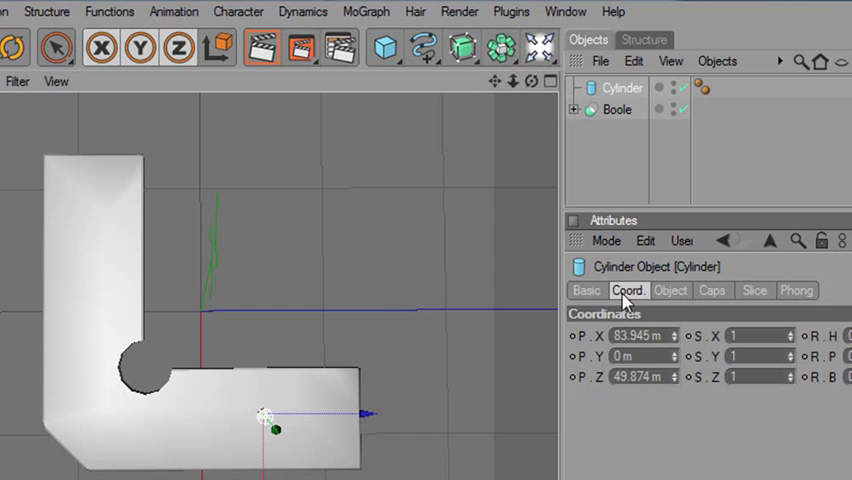
click(664, 337)
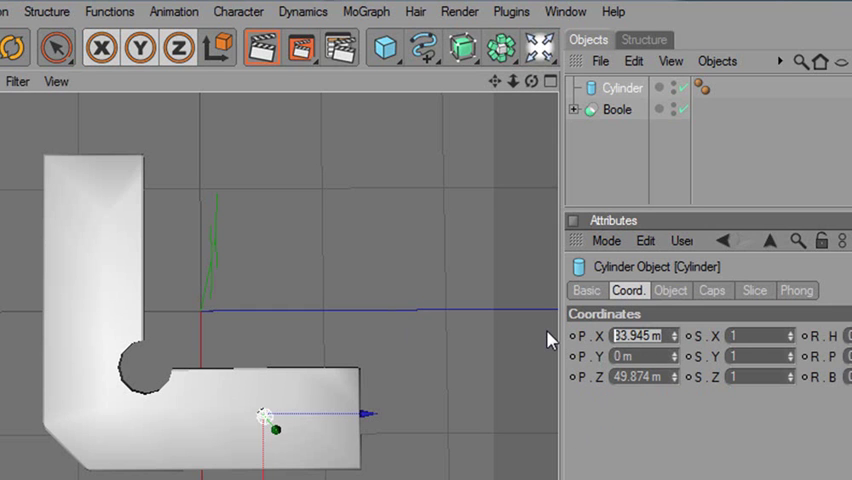
text(65)
key(Return)
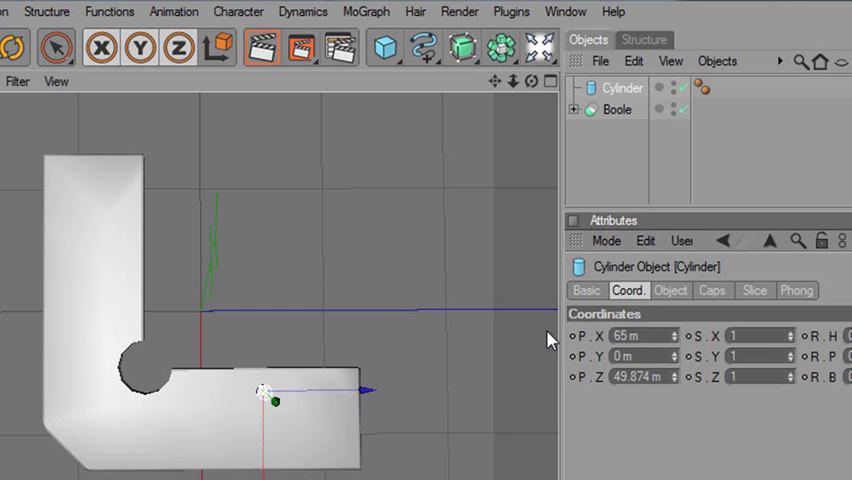
click(620, 336)
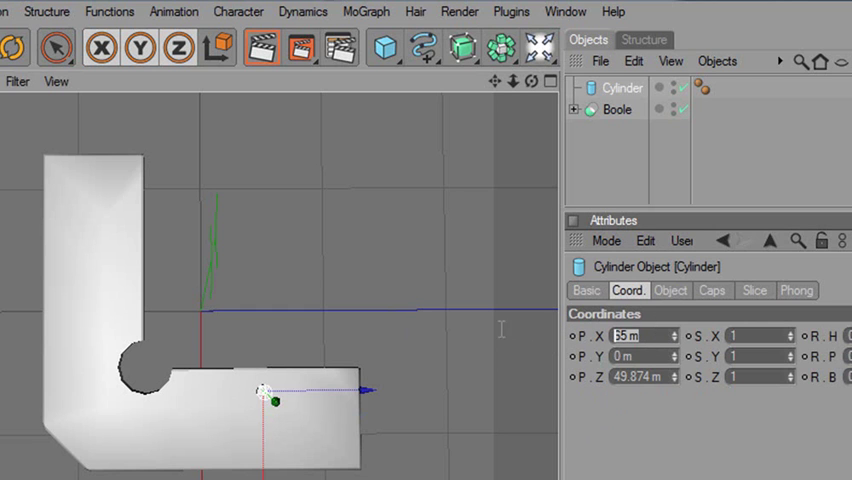
text(80)
key(Return)
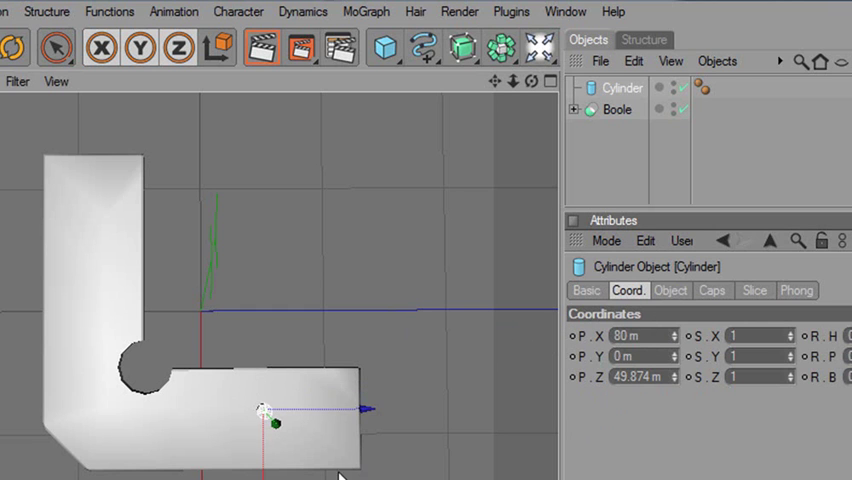
drag(263, 410, 264, 421)
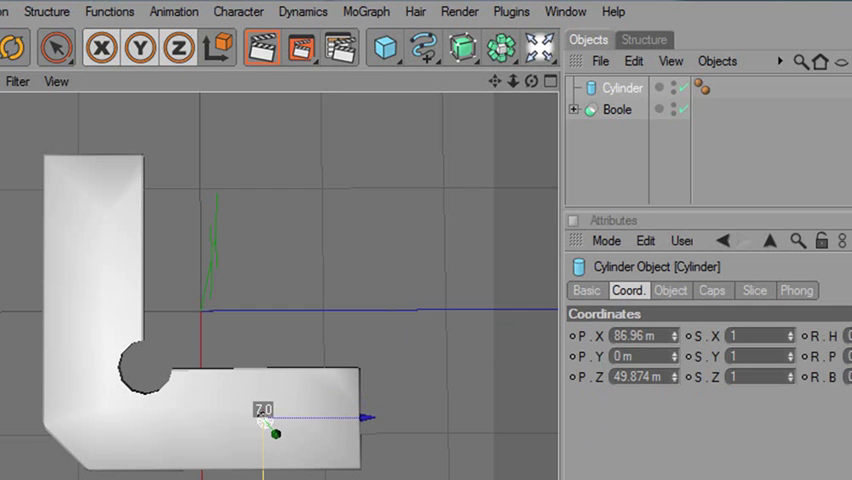
drag(361, 419, 340, 418)
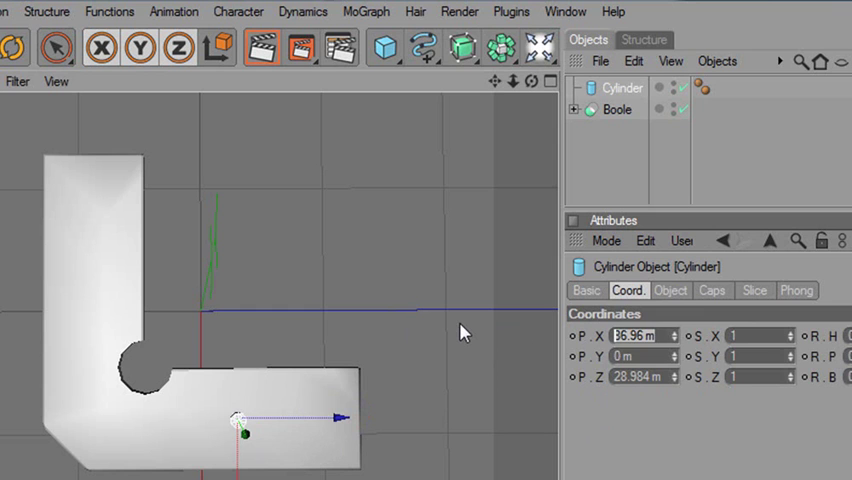
text(86)
key(Return)
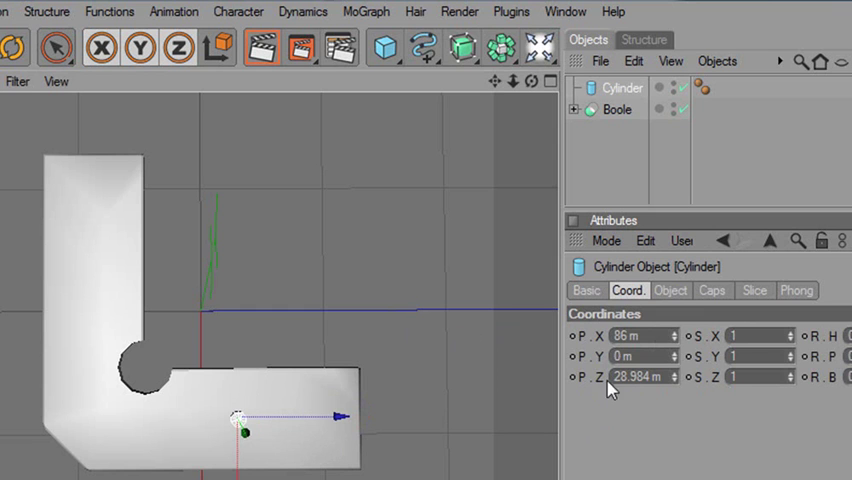
click(656, 378)
text(30)
key(Return)
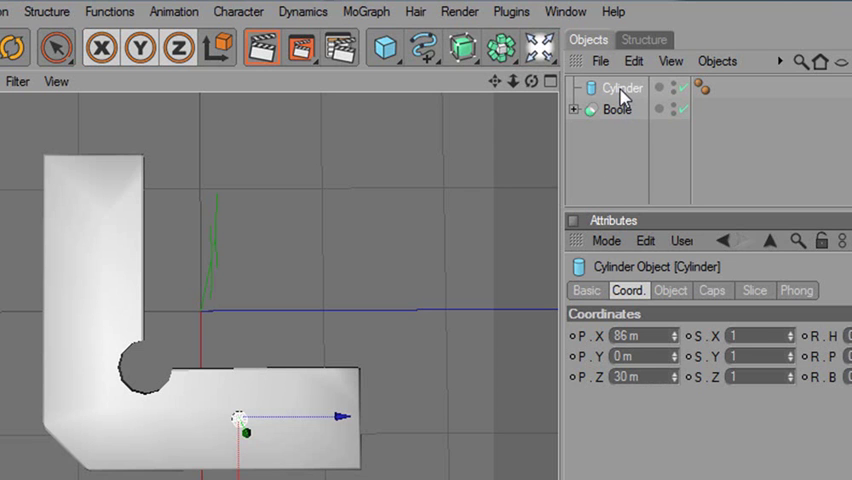
Step: Duplicate the cylinder as Cylinder.1 and position it at Z -86 m, X -30 m
click(620, 90)
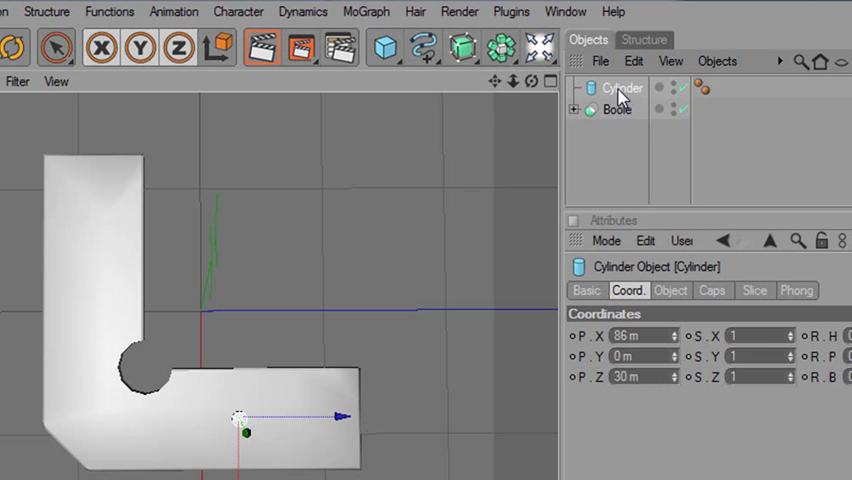
ctrl+drag(620, 92, 620, 110)
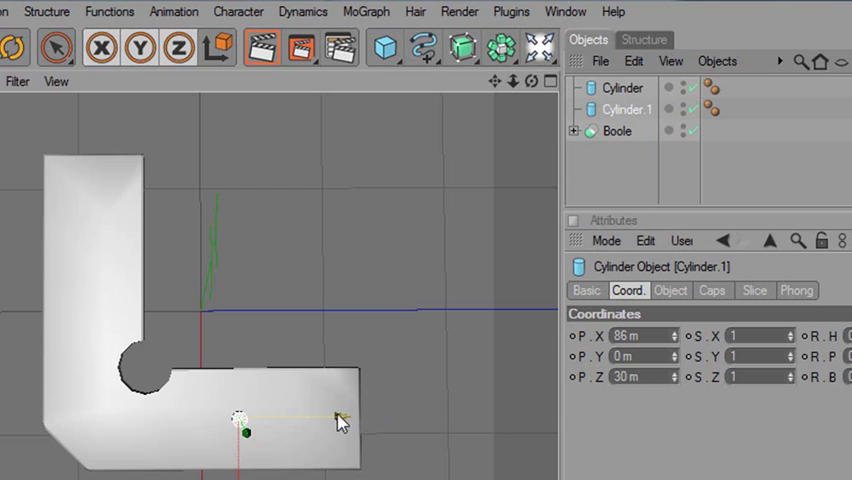
click(616, 377)
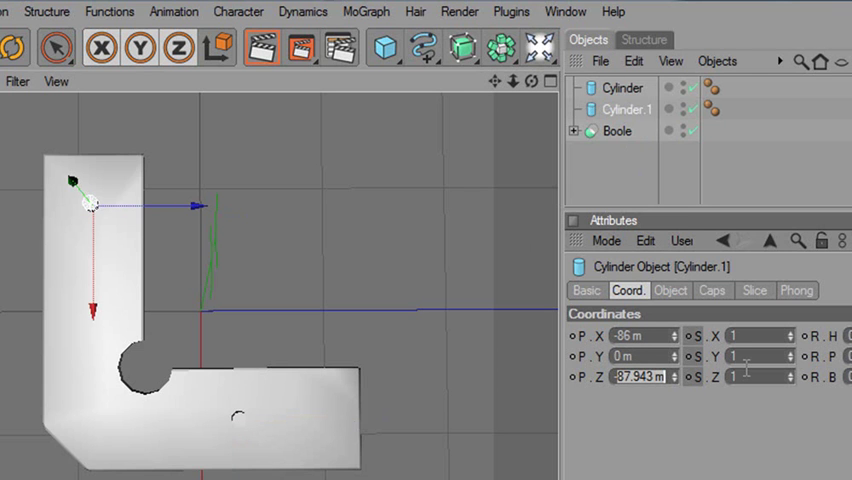
text(-86)
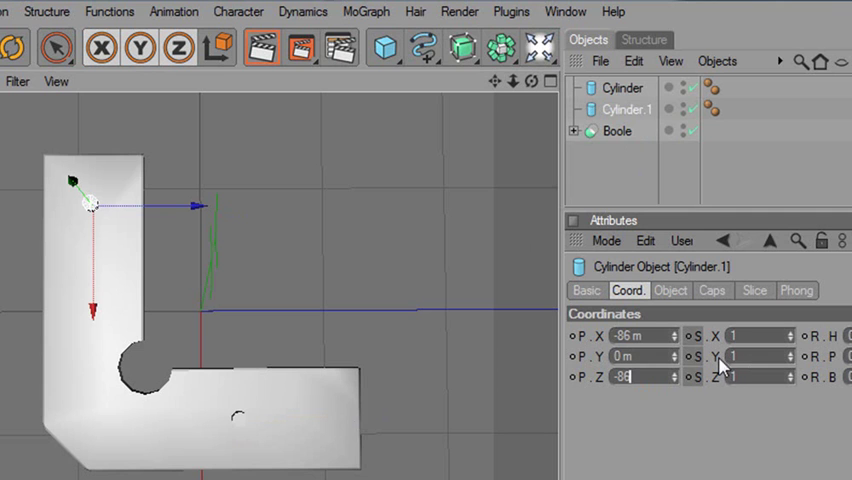
click(618, 336)
key(BackSpace)
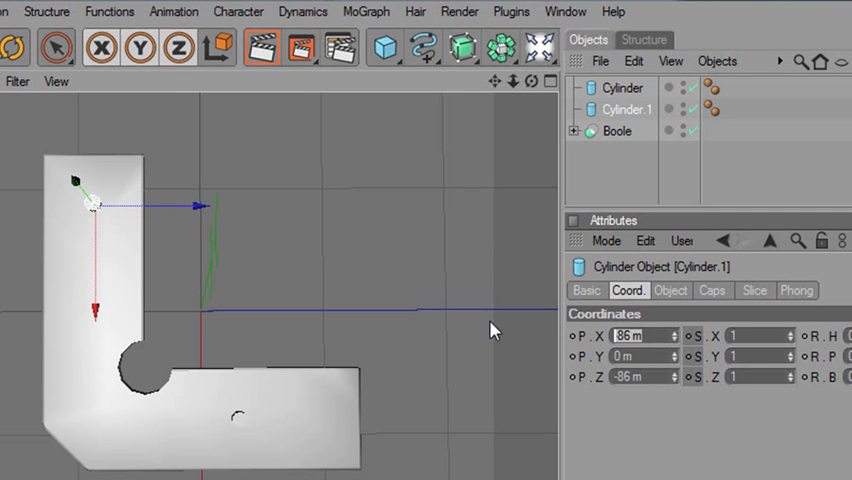
key(Delete)
key(Delete)
key(Delete)
text(30)
key(Return)
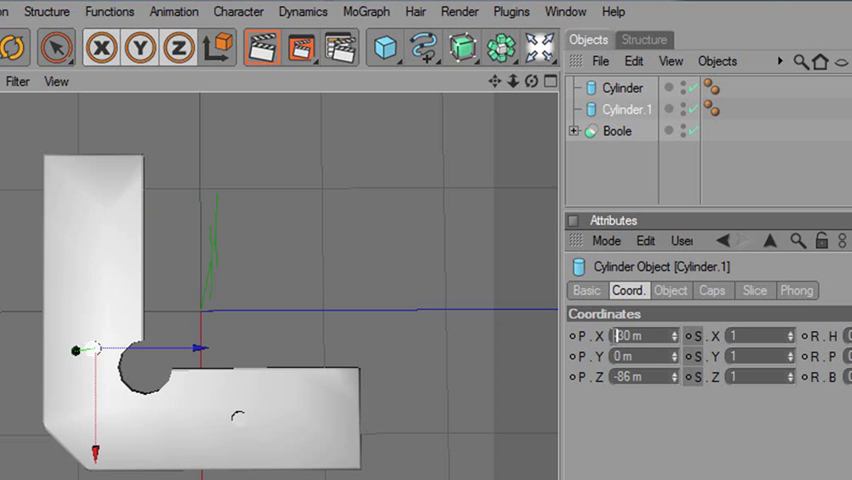
text(-)
key(Return)
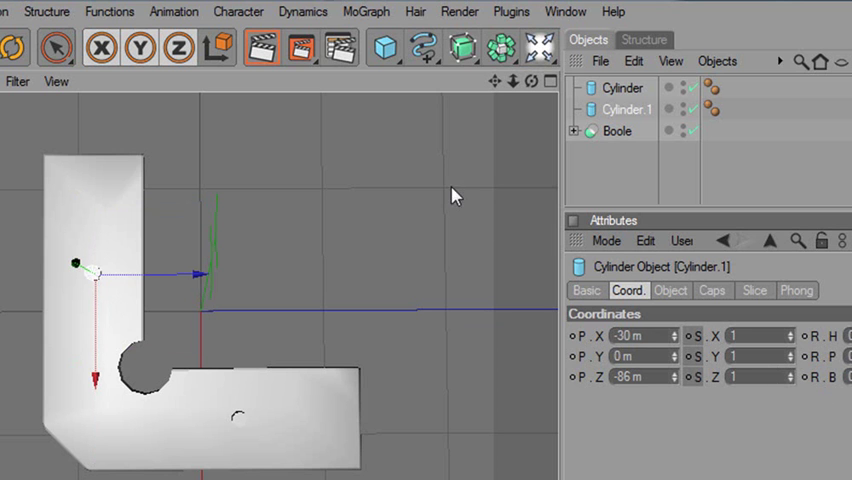
Step: Add Boole.1 and nest the first Boole and Cylinder inside it, then collapse it
mouse_move(531, 81)
mouse_down()
mouse_move(548, 112)
mouse_move(531, 81)
mouse_up()
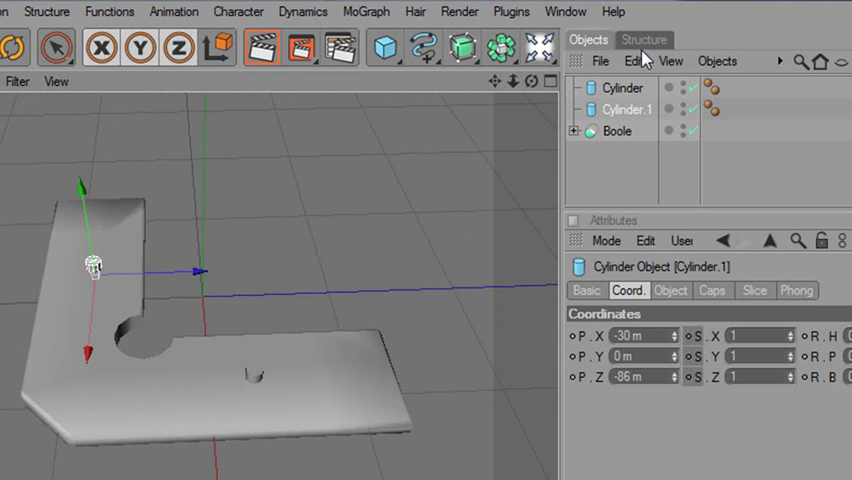
click(462, 47)
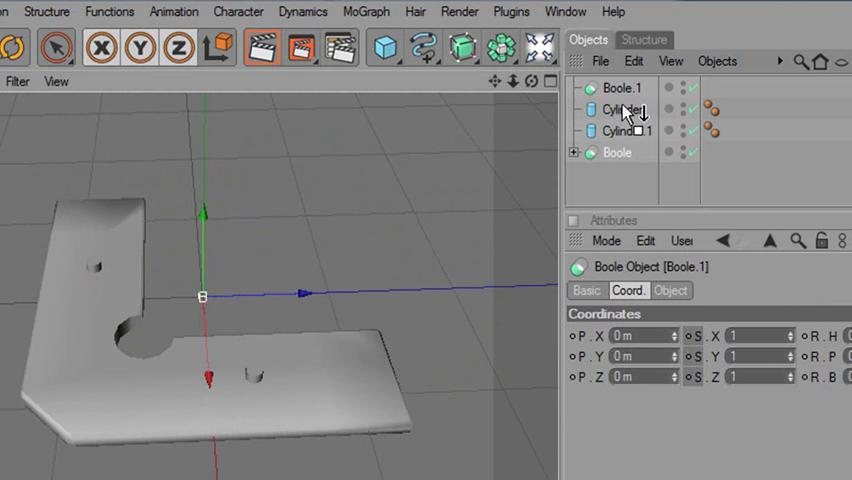
mouse_move(608, 151)
mouse_down()
mouse_move(630, 92)
mouse_move(640, 97)
mouse_up()
drag(627, 130, 637, 122)
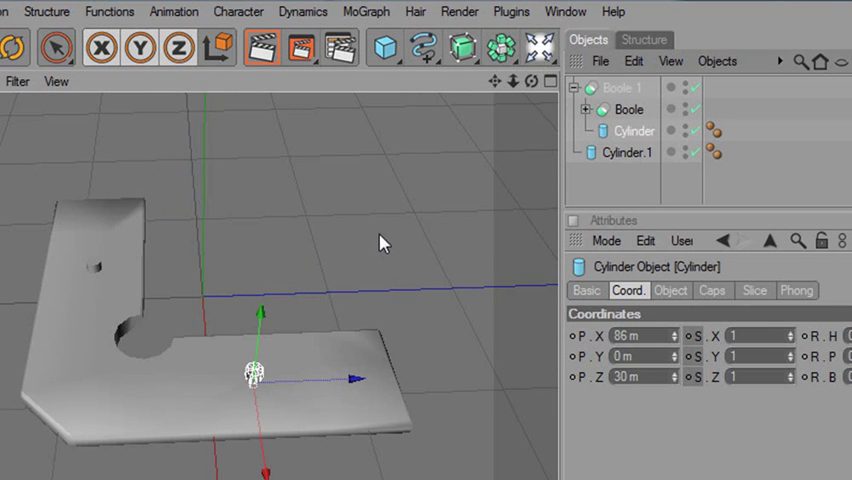
click(574, 88)
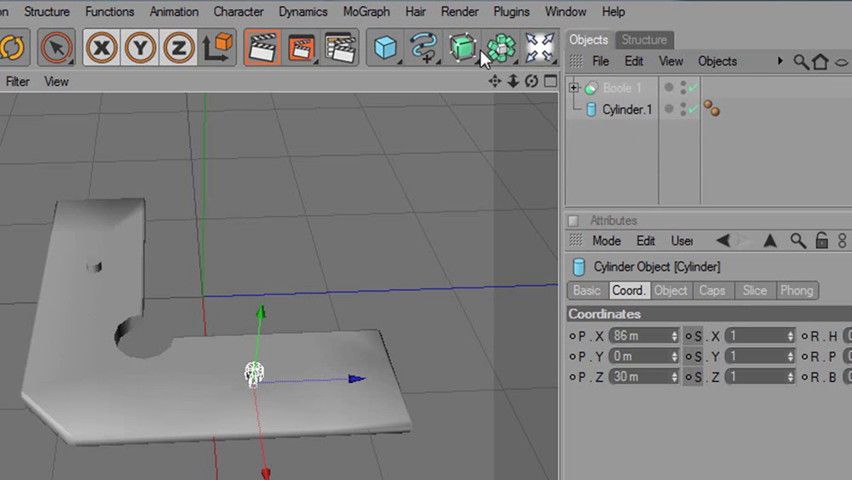
Step: Add a new top Boole containing Boole.1 and Cylinder.1
click(514, 62)
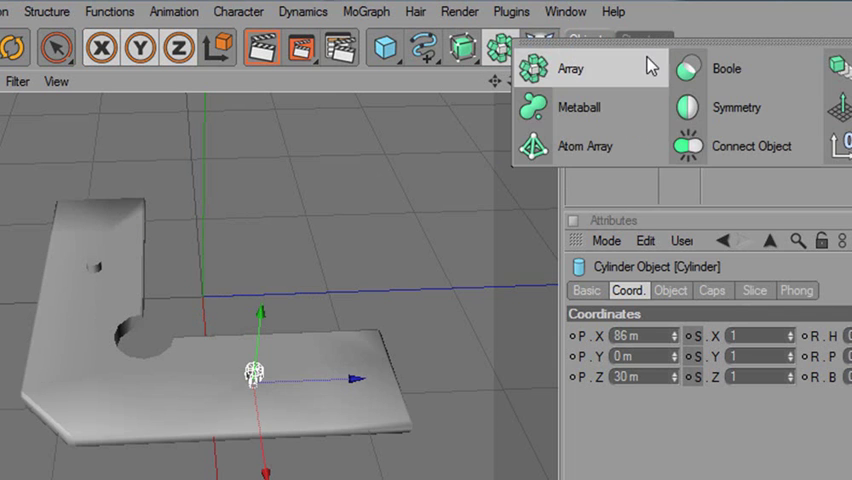
click(704, 72)
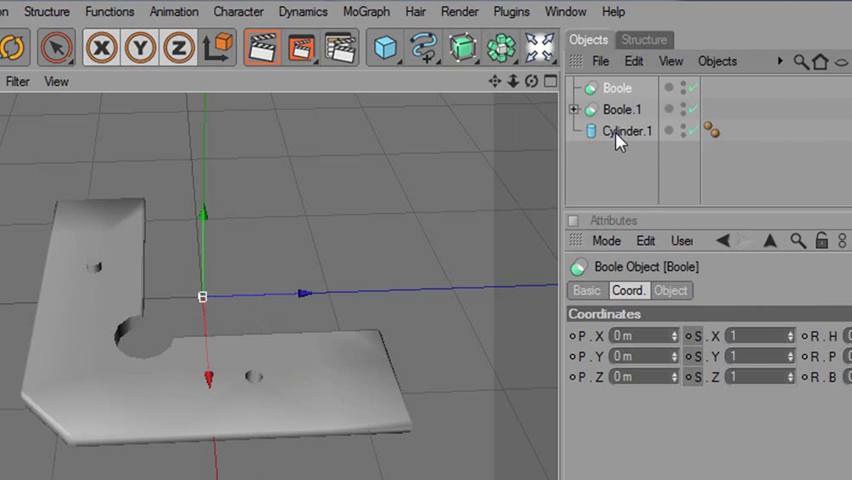
mouse_move(612, 112)
mouse_down()
mouse_move(640, 100)
mouse_move(632, 110)
mouse_move(635, 92)
mouse_up()
mouse_move(630, 140)
mouse_down()
mouse_move(628, 130)
mouse_move(645, 124)
mouse_up()
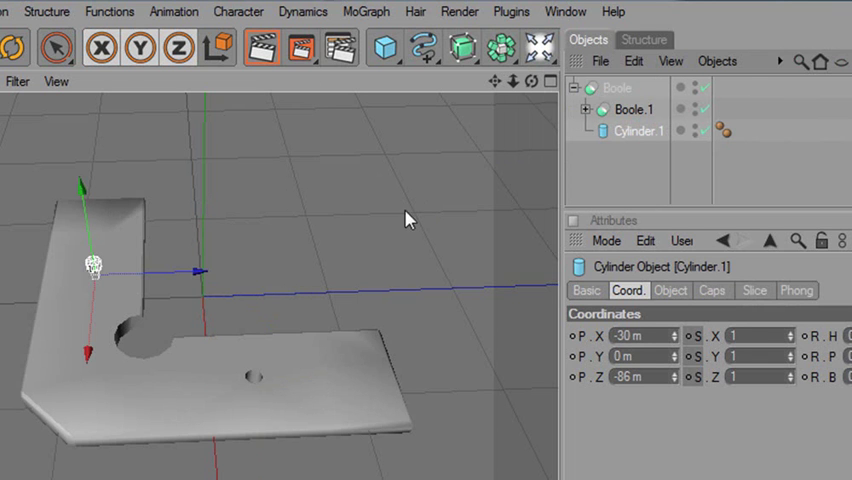
Step: Inspect the plate and the expanded nested Booles, then collapse to the top Boole
click(610, 89)
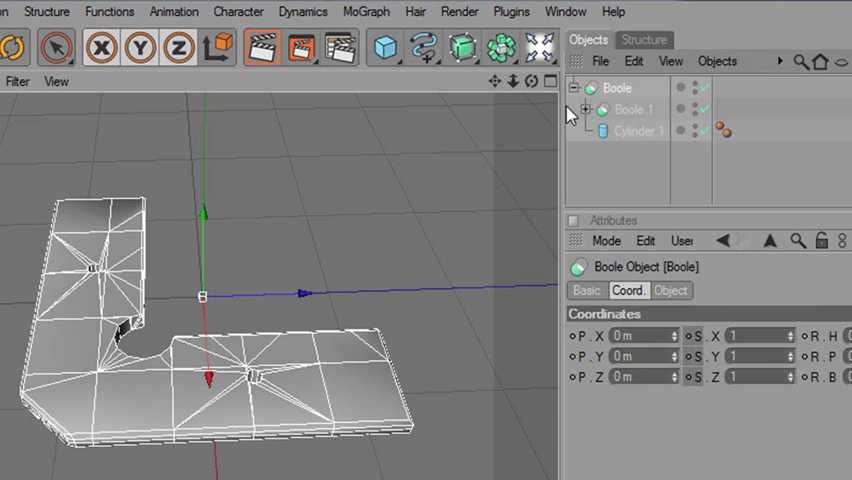
drag(531, 81, 500, 90)
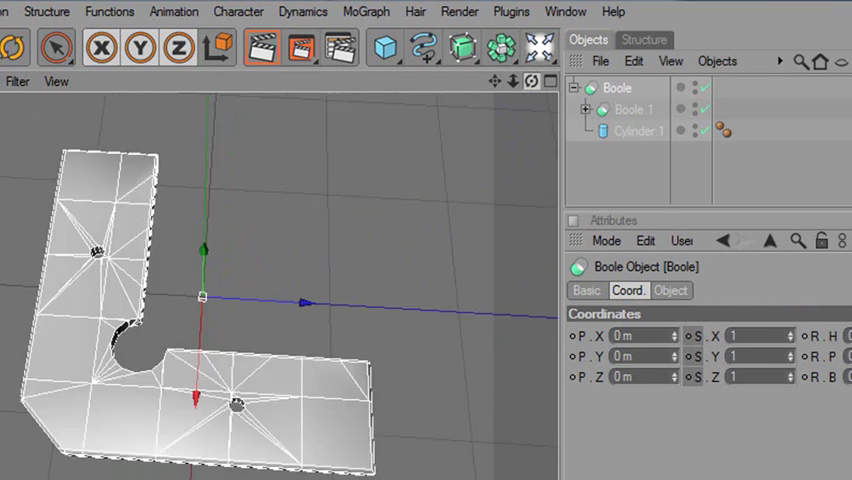
drag(531, 81, 531, 81)
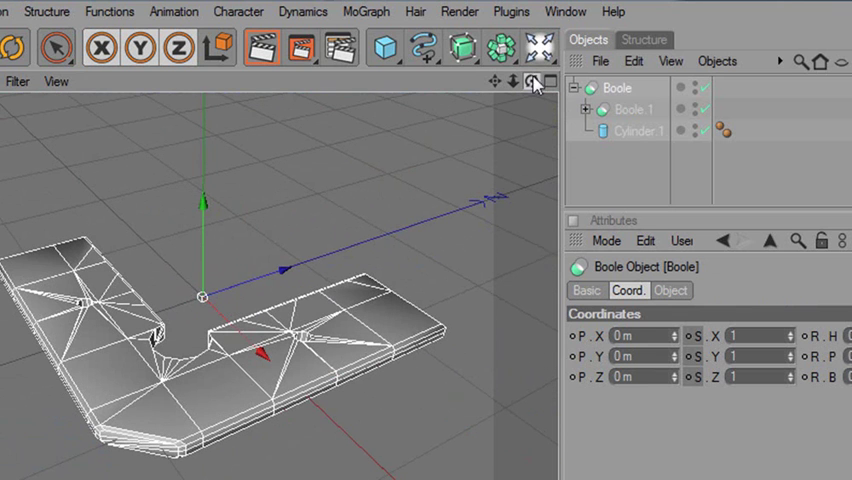
click(586, 109)
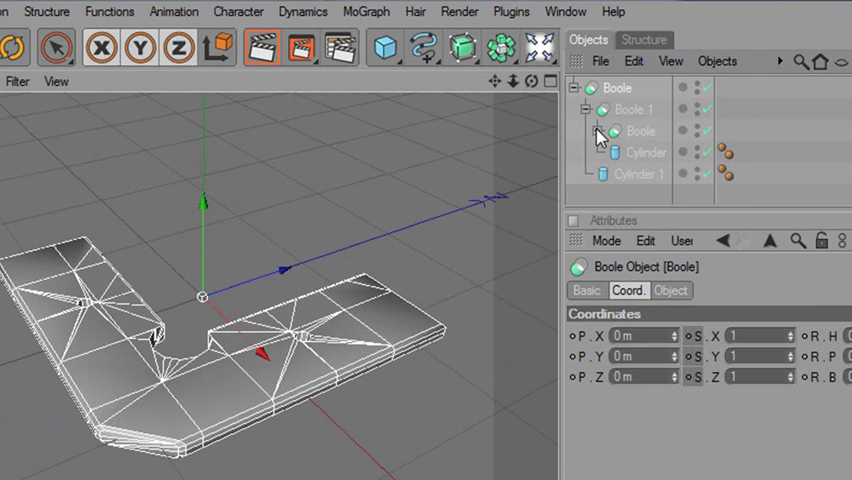
click(597, 131)
click(609, 152)
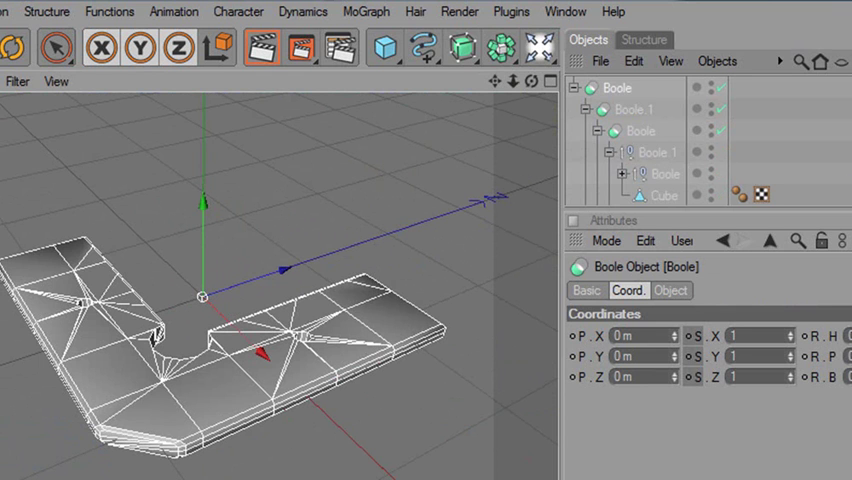
scroll(640, 140, down, 3)
scroll(640, 140, up, 2)
scroll(640, 140, up, 1)
click(574, 88)
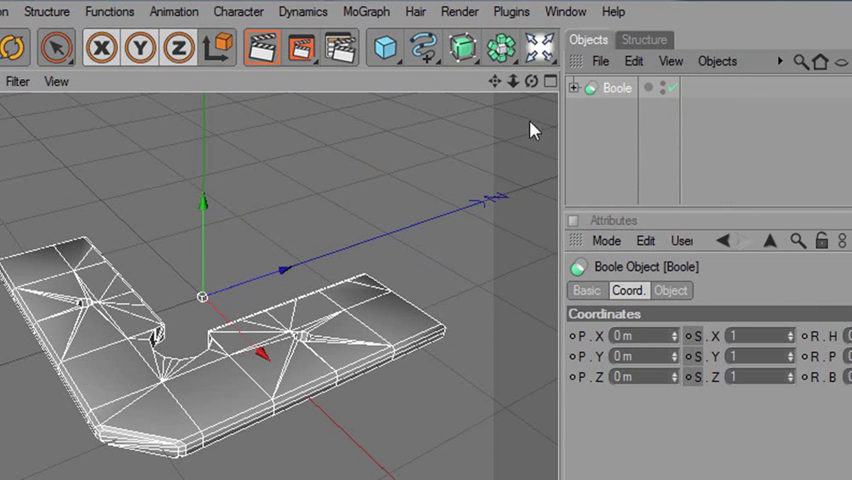
mouse_move(280, 300)
alt+mouse_down()
mouse_move(330, 200)
mouse_move(330, 300)
alt+mouse_up()
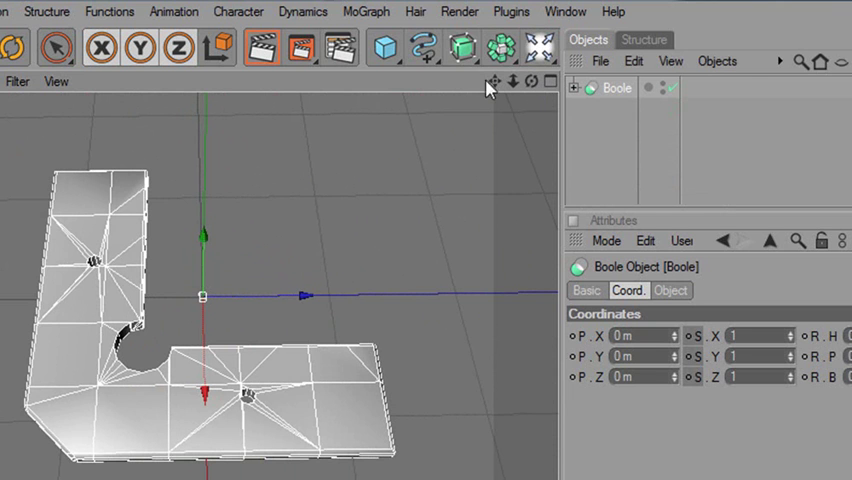
Step: Add a Sphere primitive with 14 segments and a 28 m radius
drag(404, 66, 523, 67)
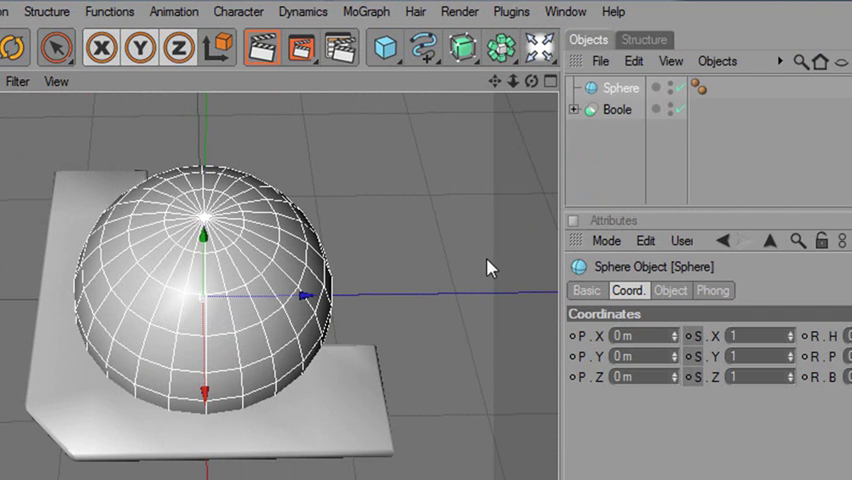
click(673, 291)
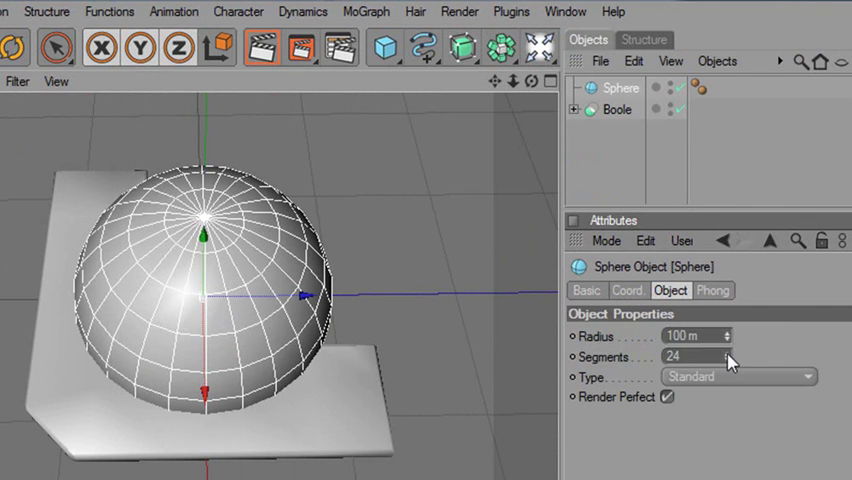
drag(727, 356, 727, 340)
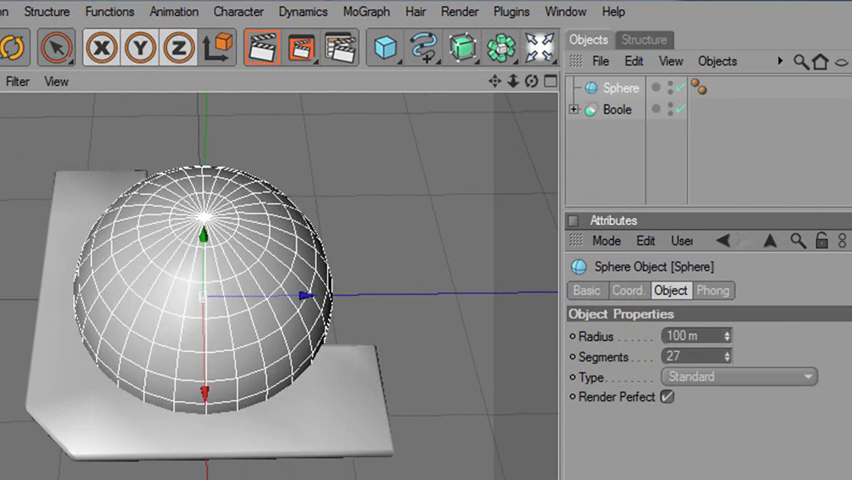
click(727, 352)
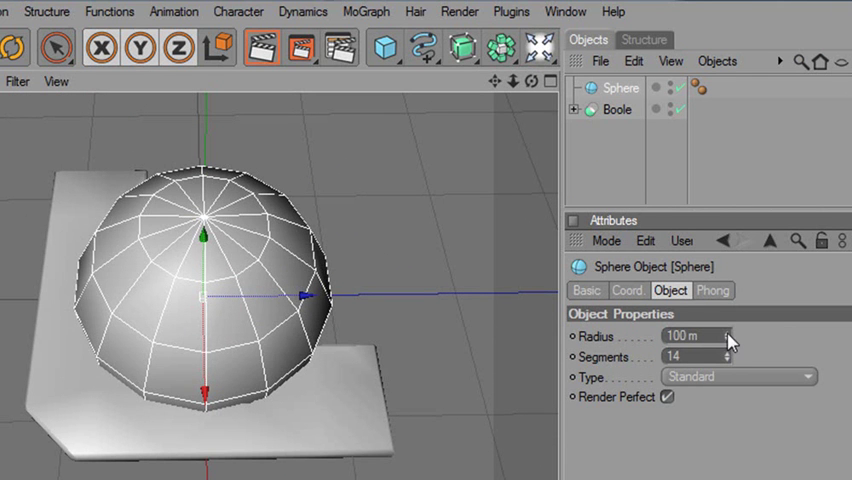
mouse_move(728, 336)
mouse_down()
mouse_move(728, 360)
mouse_move(727, 340)
mouse_up()
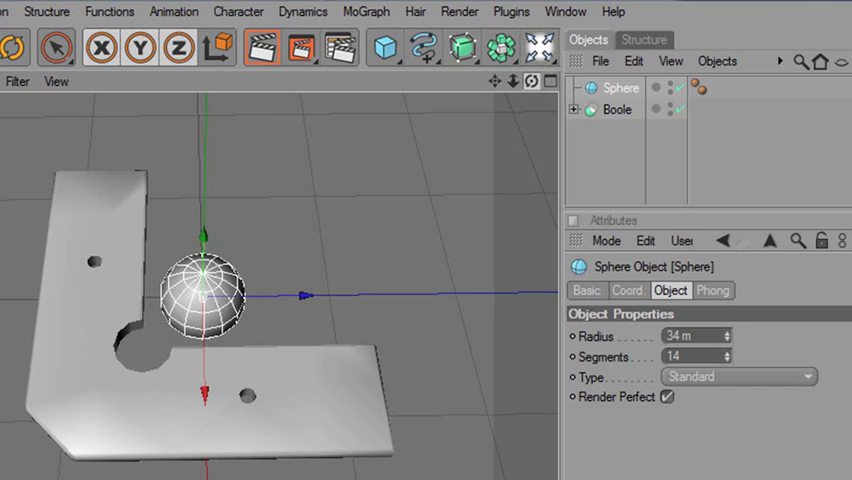
mouse_move(531, 81)
mouse_down()
mouse_move(531, 60)
mouse_move(552, 89)
mouse_up()
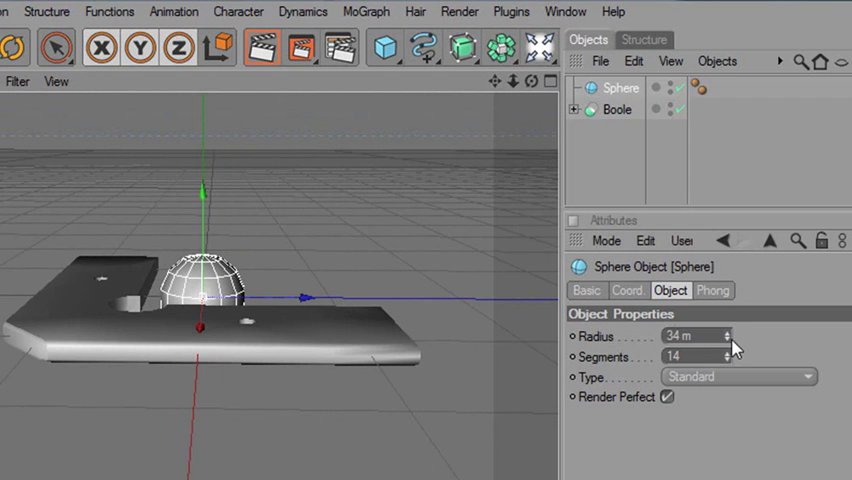
drag(727, 341, 727, 350)
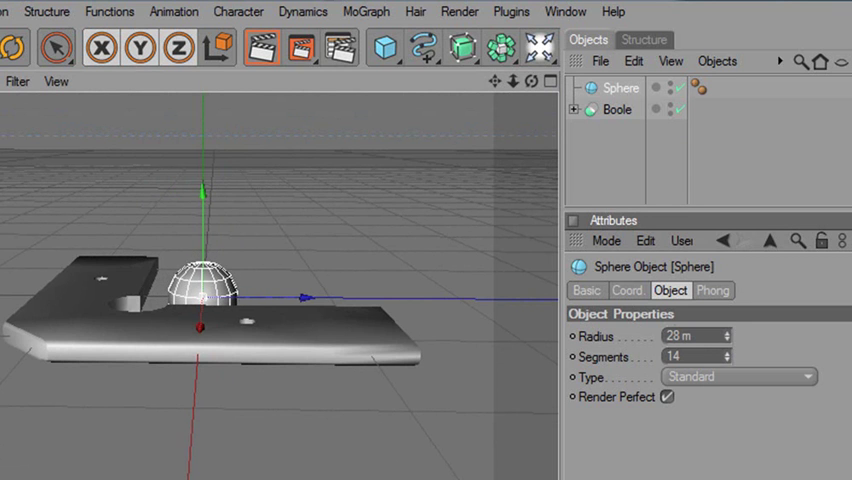
Step: Raise the sphere, duplicate it as Sphere.1, and stack the copy beneath it
drag(203, 190, 203, 96)
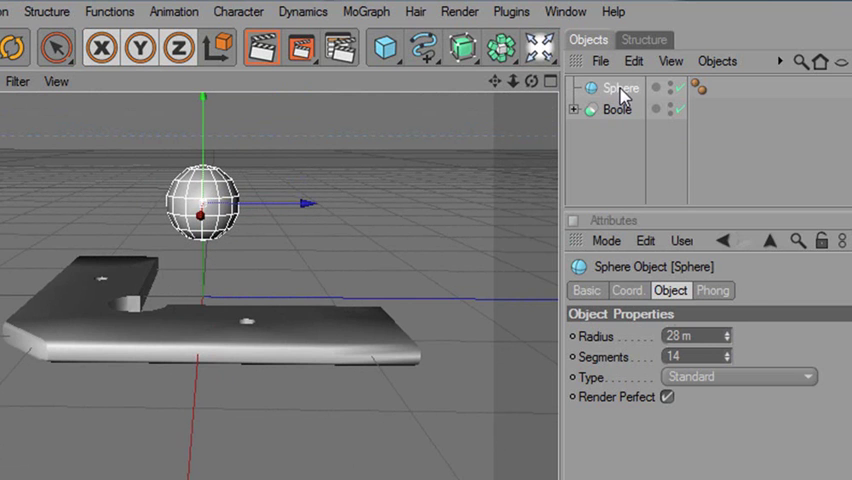
ctrl+drag(620, 92, 624, 110)
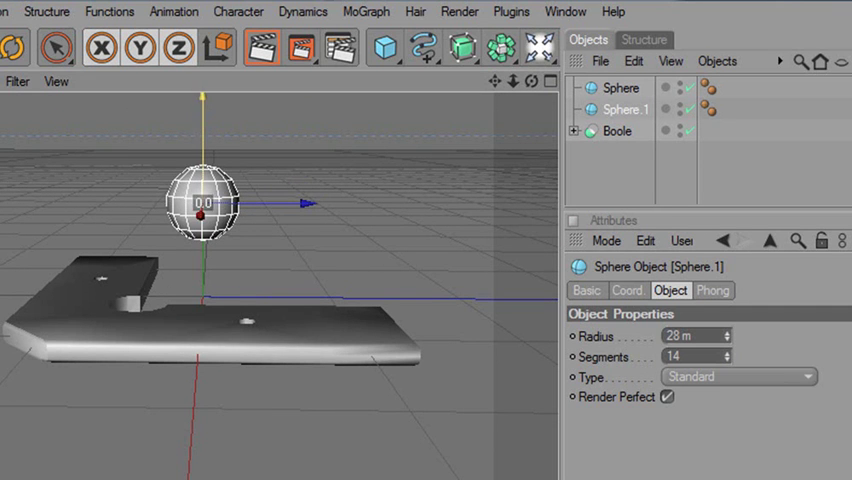
drag(202, 118, 202, 172)
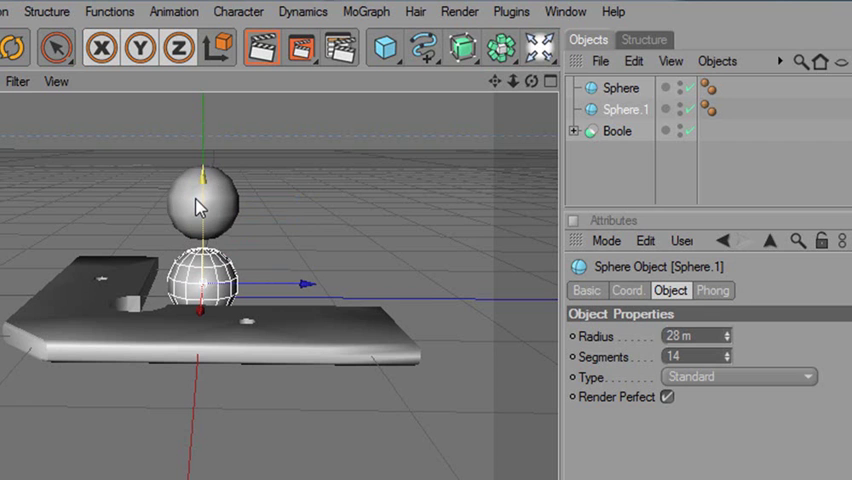
ctrl+click(614, 93)
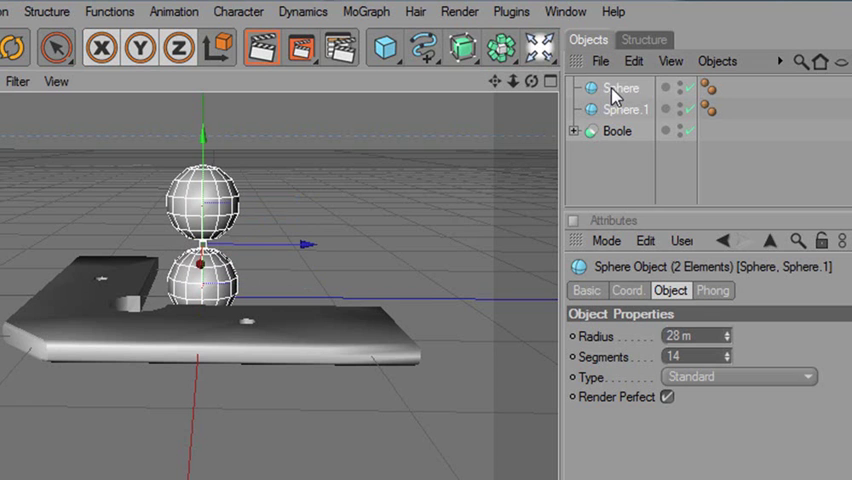
drag(230, 157, 230, 109)
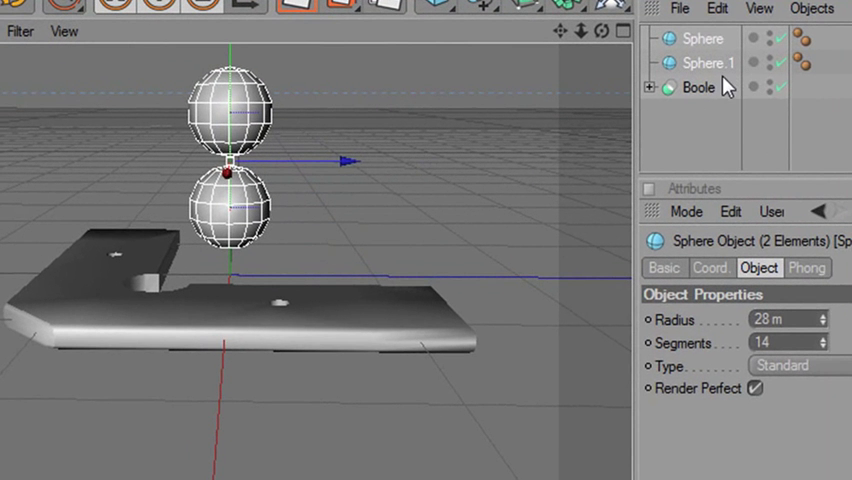
Step: Reposition the top sphere and select both spheres together
click(700, 88)
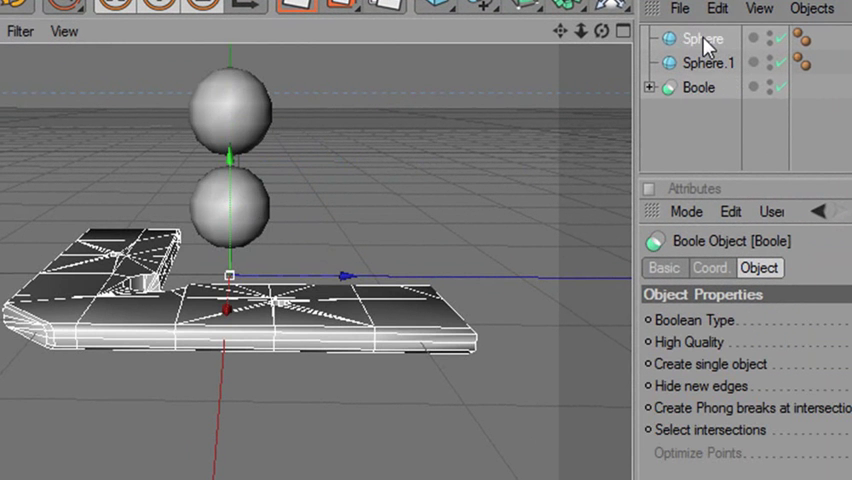
click(705, 42)
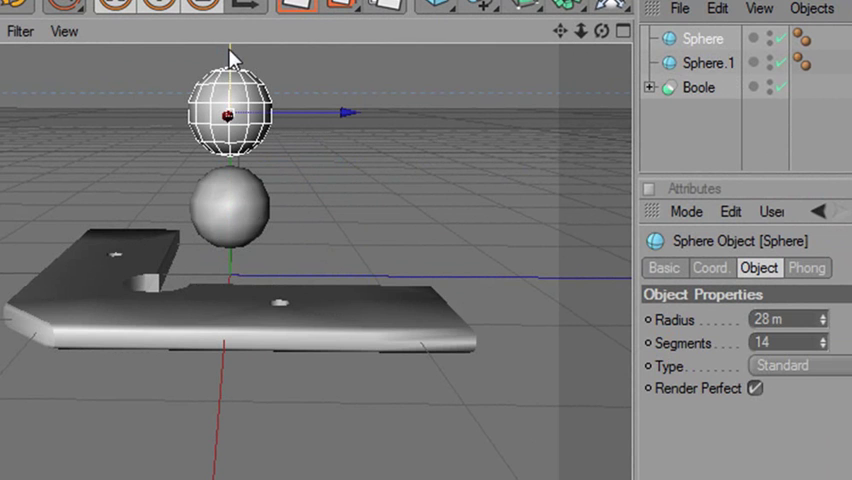
drag(231, 57, 231, 60)
drag(231, 112, 249, 137)
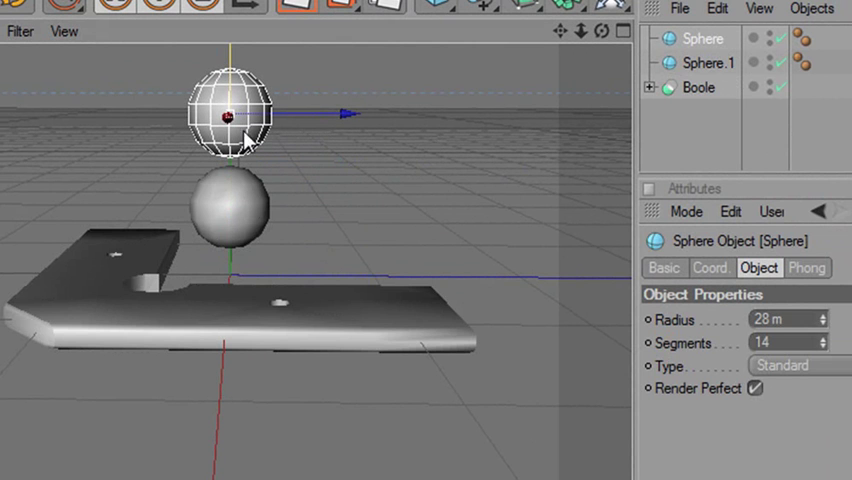
ctrl+click(720, 64)
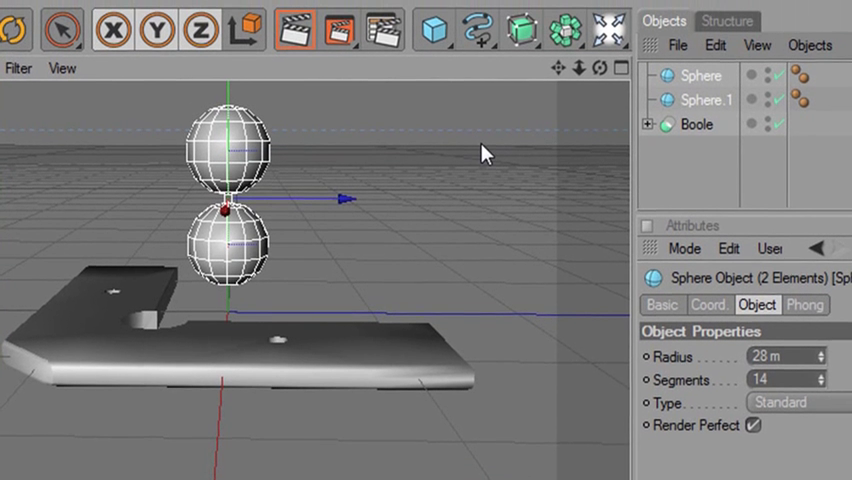
Step: Group both spheres, make them editable, and name the null 'spheregroup'
key(alt+g)
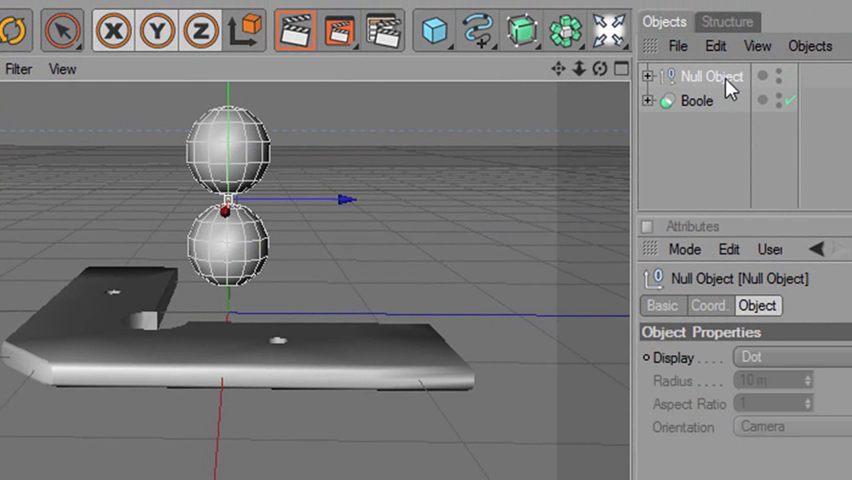
click(648, 76)
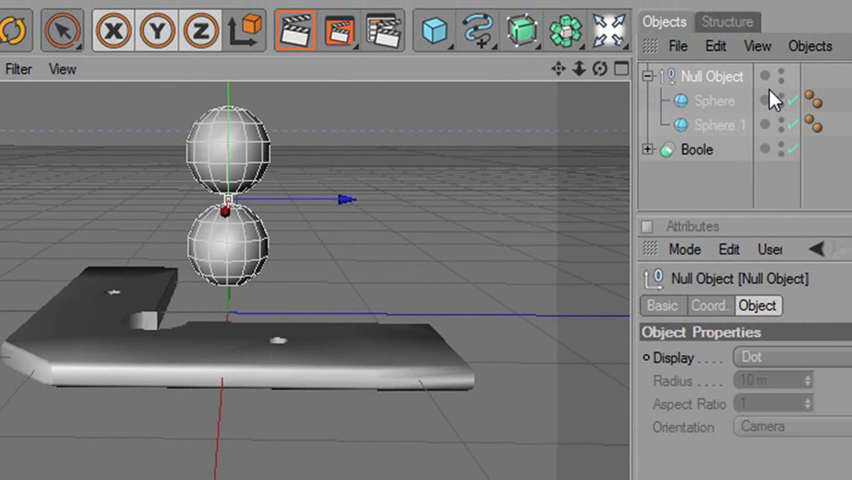
click(712, 101)
key(c)
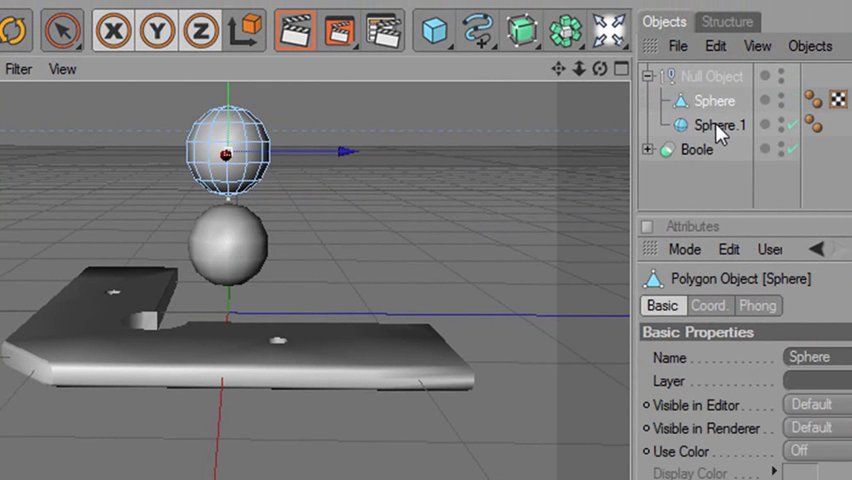
click(719, 127)
key(c)
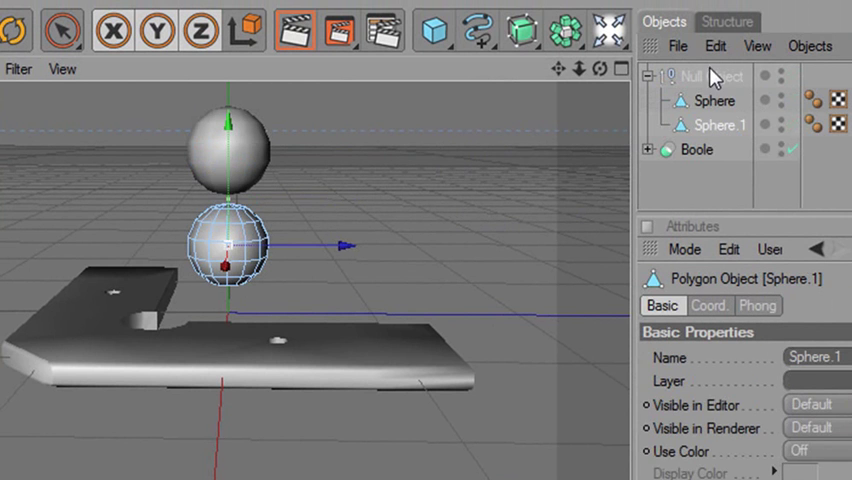
click(713, 79)
double_click(709, 79)
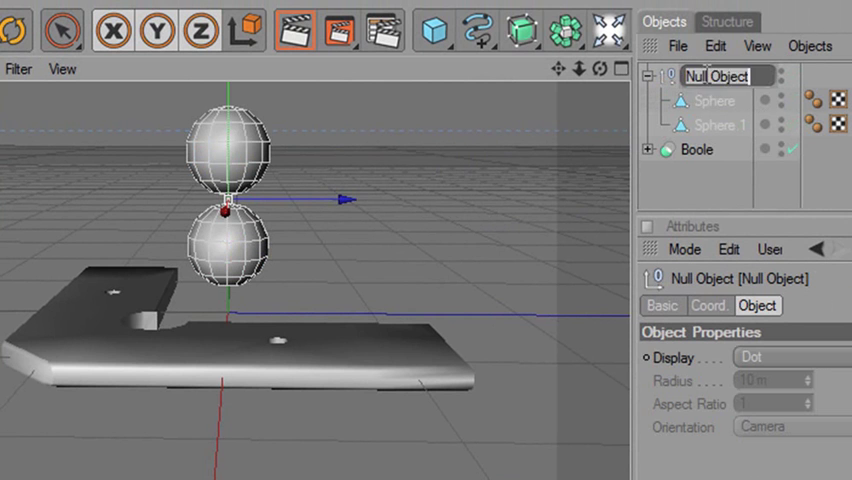
text(spheregr)
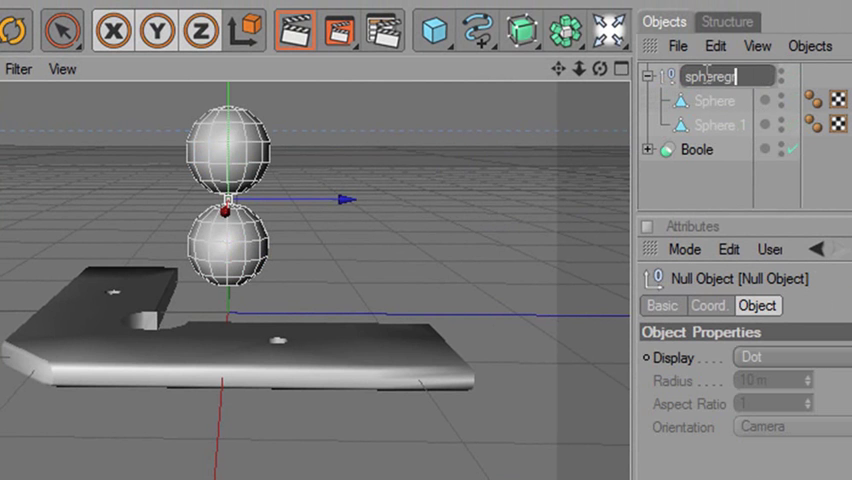
text(oup)
key(Return)
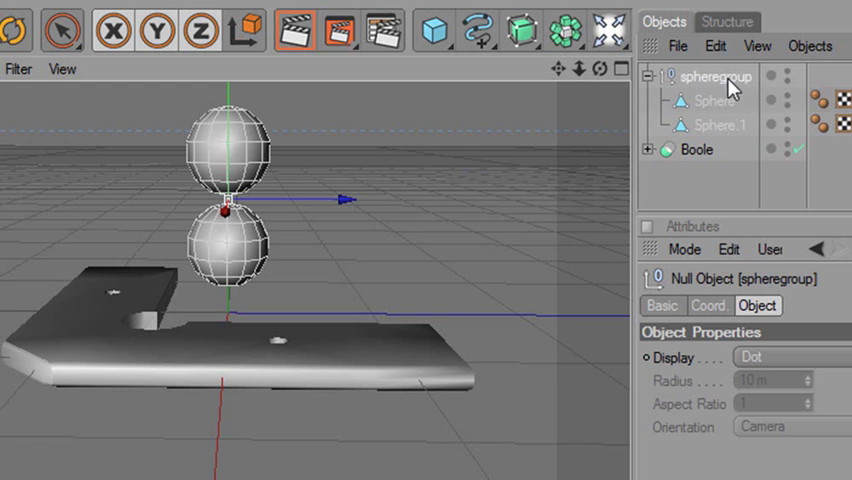
Step: Flatten the spheres slightly and duplicate the group as spheregroup.1
key(t)
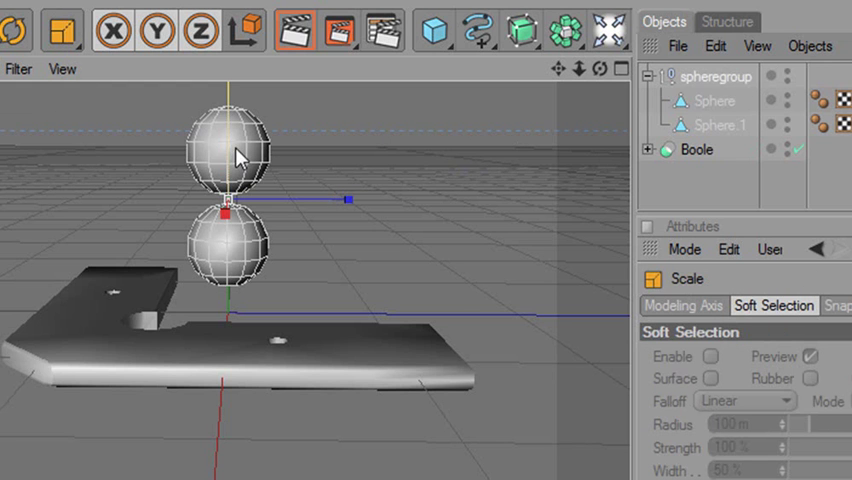
mouse_move(230, 112)
mouse_down()
mouse_move(195, 112)
mouse_move(253, 120)
mouse_up()
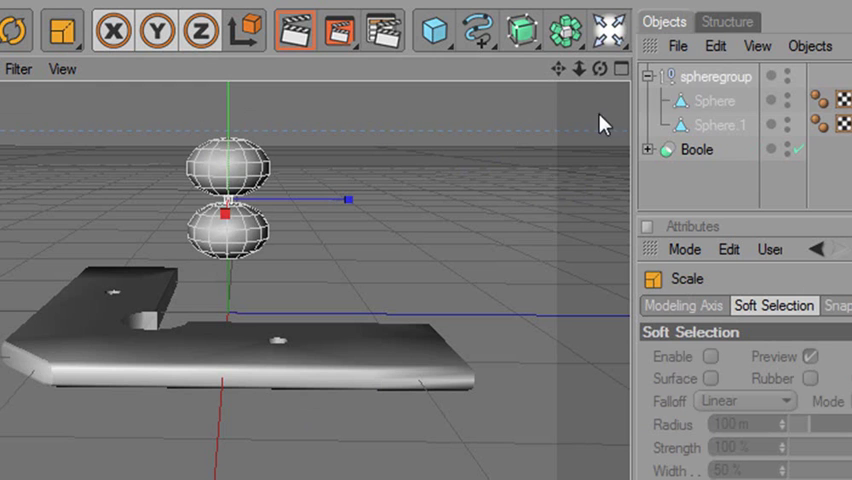
click(660, 90)
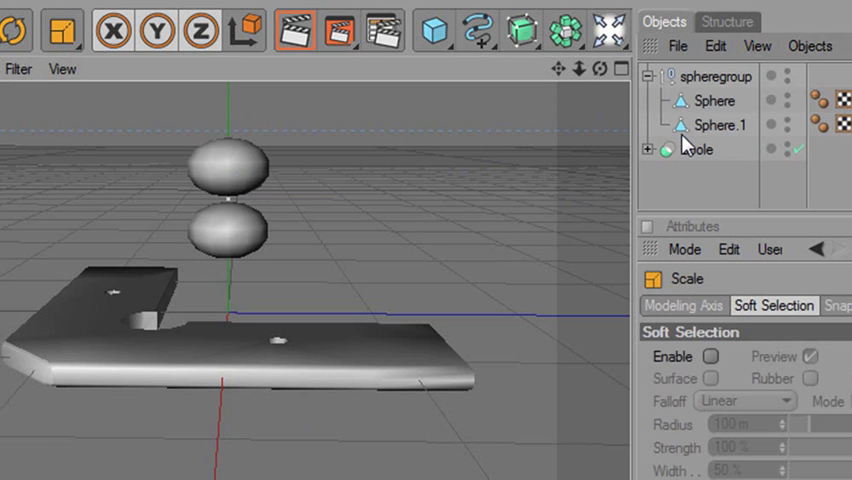
click(648, 76)
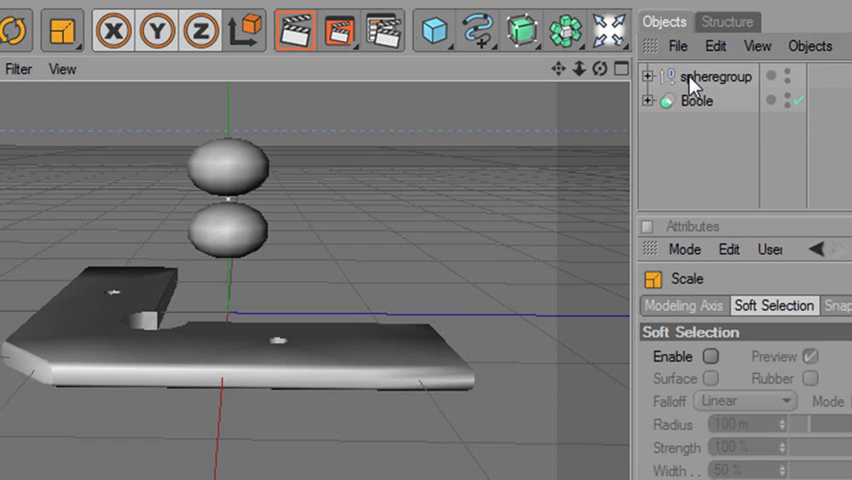
ctrl+drag(690, 85, 694, 99)
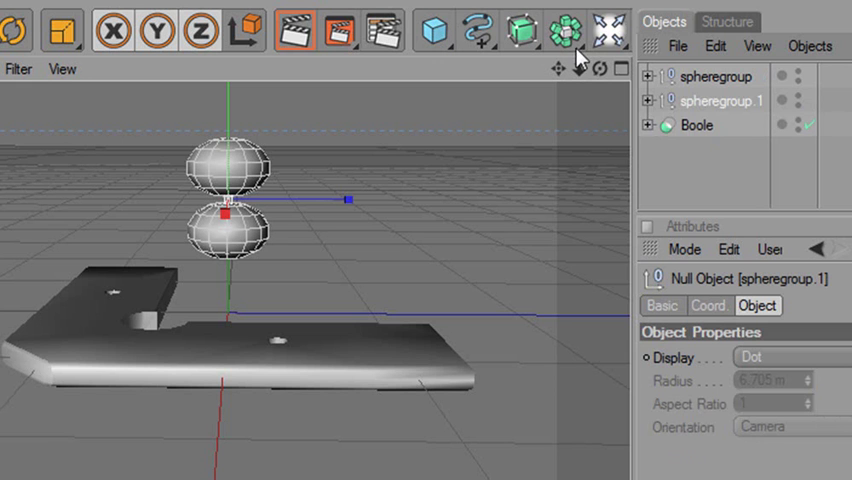
Step: Add Boole.1, nest the plate's Boole inside it, and move spheregroup onto the plate
drag(577, 48, 777, 52)
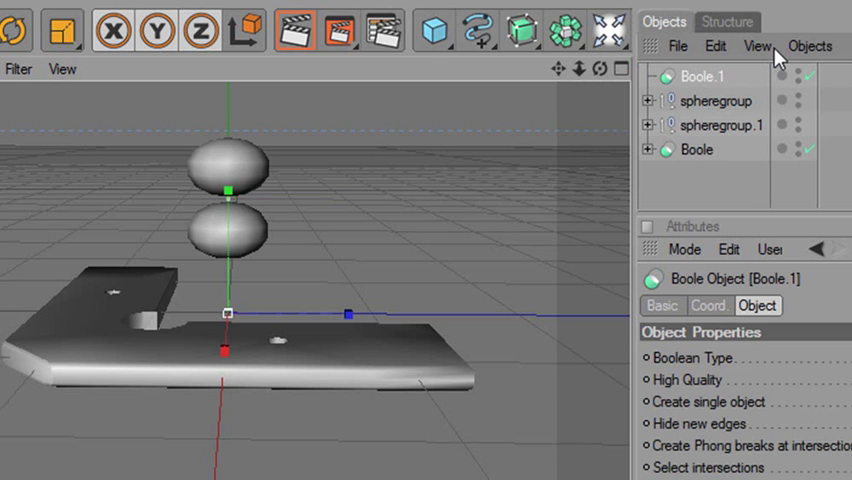
drag(696, 149, 703, 80)
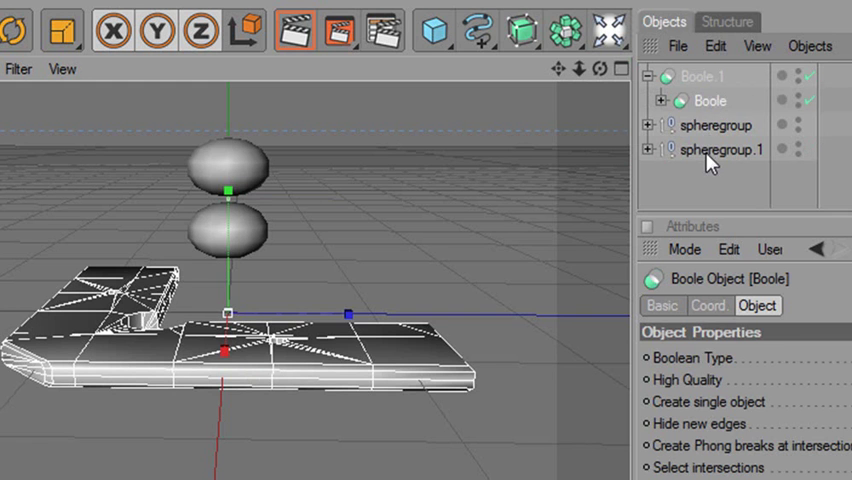
drag(718, 125, 715, 112)
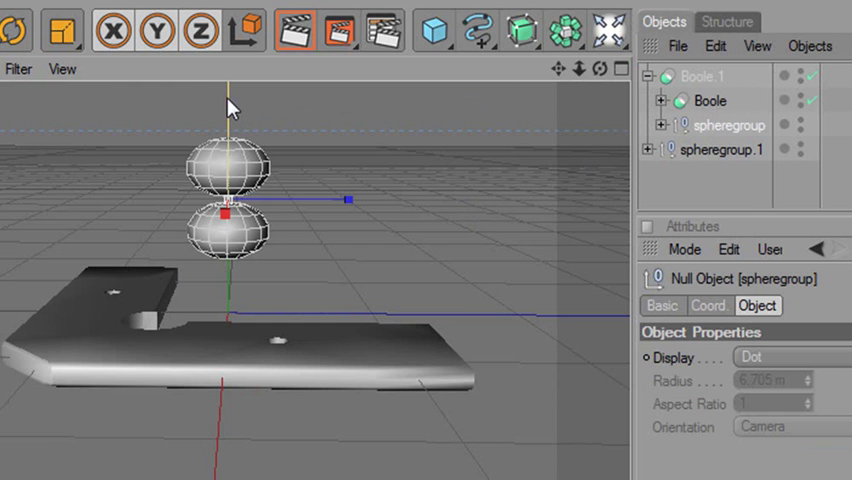
key(e)
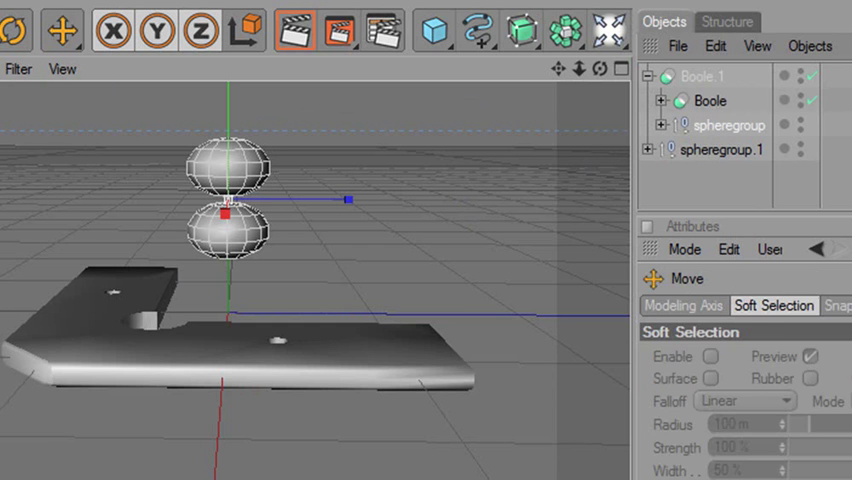
drag(228, 210, 330, 275)
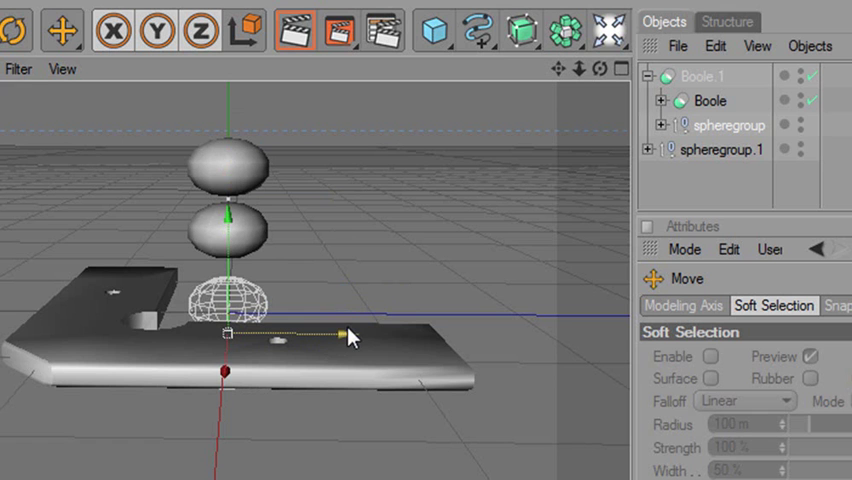
mouse_move(350, 340)
mouse_down()
mouse_move(482, 338)
mouse_move(350, 341)
mouse_up()
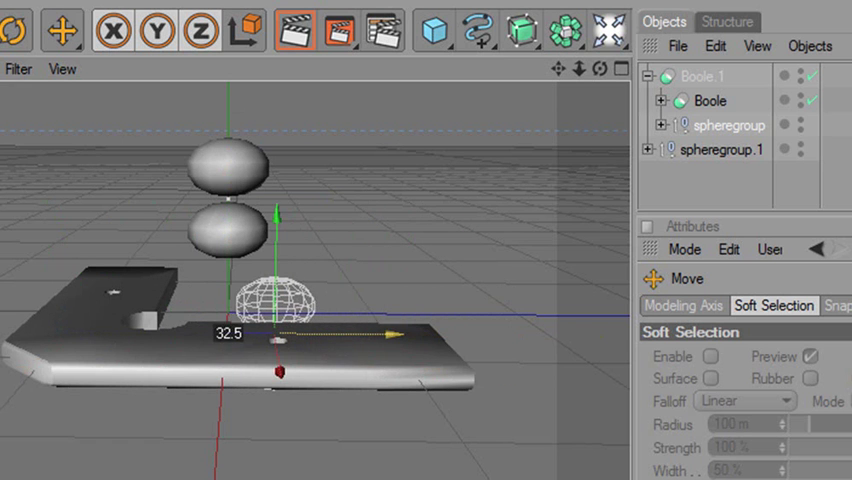
drag(277, 372, 282, 410)
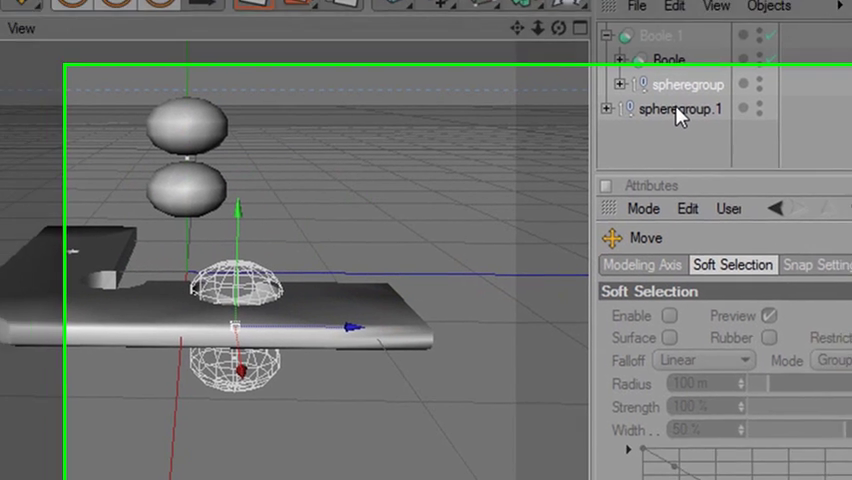
Step: Set spheregroup's position to X 86 m, Y 0 m, Z 30 m
click(612, 42)
click(612, 22)
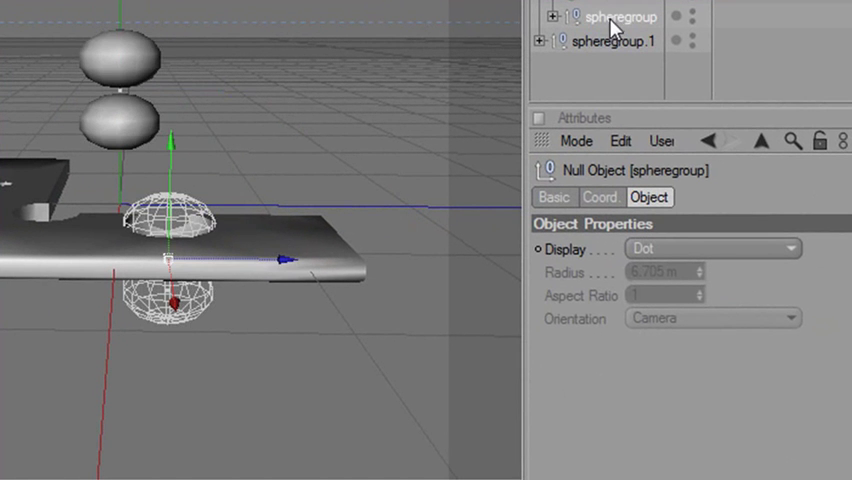
click(607, 197)
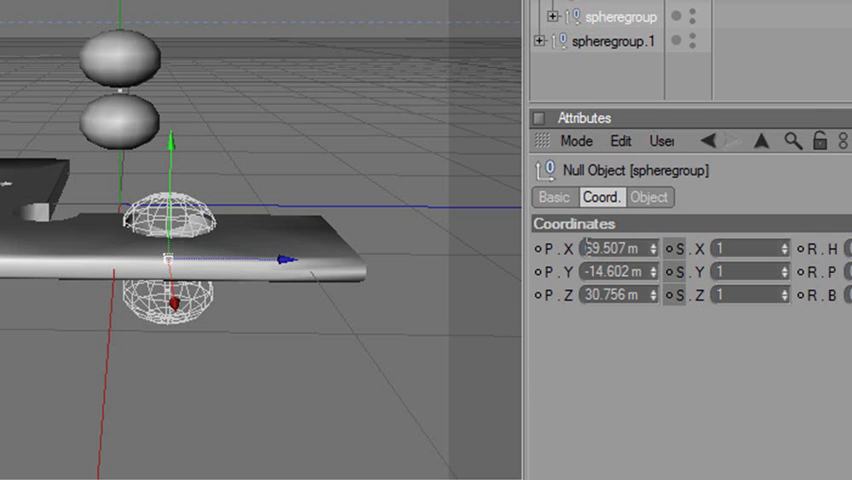
drag(582, 294, 637, 294)
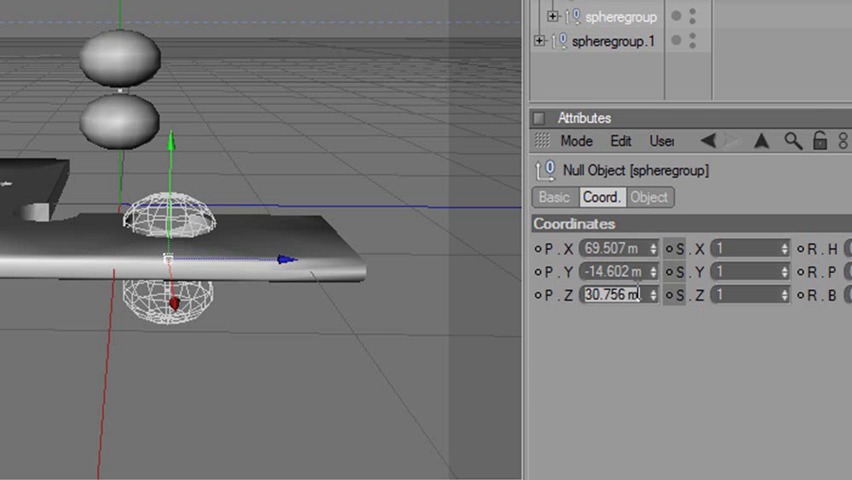
text(30)
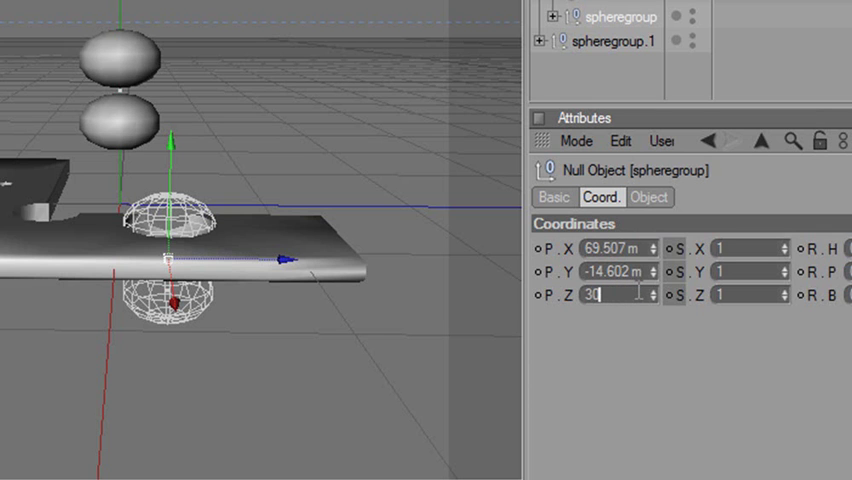
double_click(640, 247)
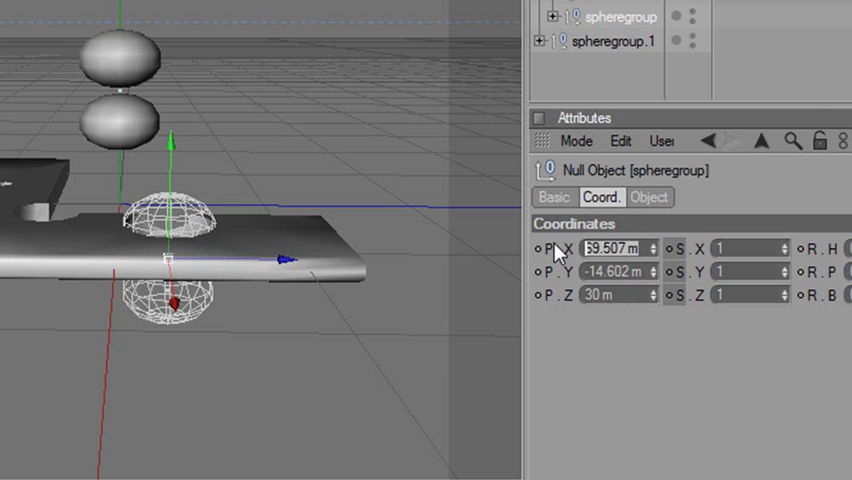
text(86)
key(Return)
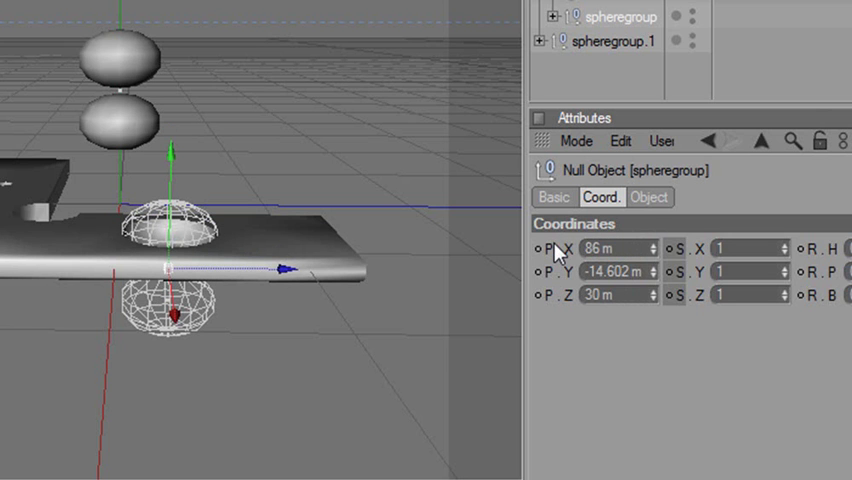
double_click(645, 271)
text(0)
key(Return)
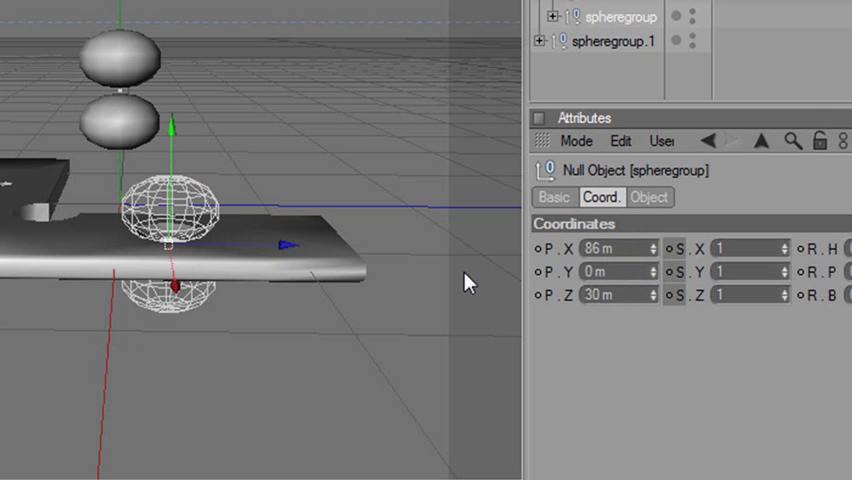
mouse_move(260, 240)
alt+mouse_down()
mouse_move(300, 300)
mouse_move(270, 250)
mouse_move(280, 265)
mouse_move(285, 255)
mouse_move(260, 240)
mouse_move(272, 250)
alt+mouse_up()
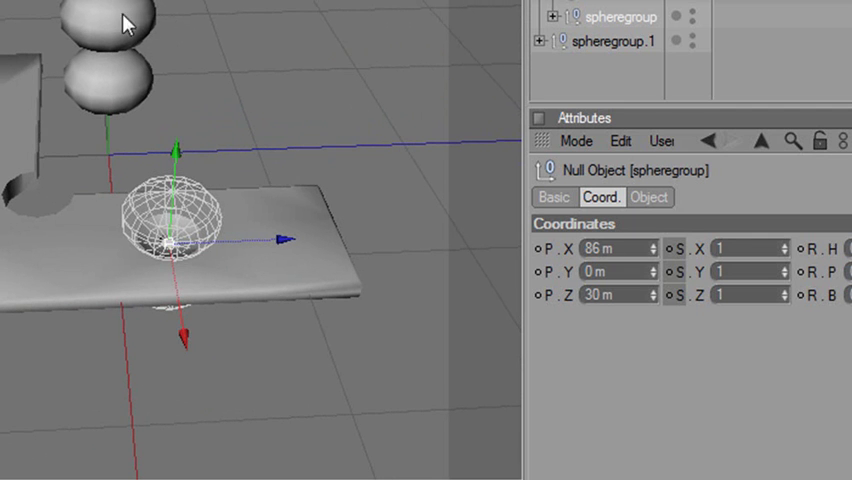
Step: Add a new Boole holding Boole.1 and spheregroup.1 to cut a second recess
click(565, 3)
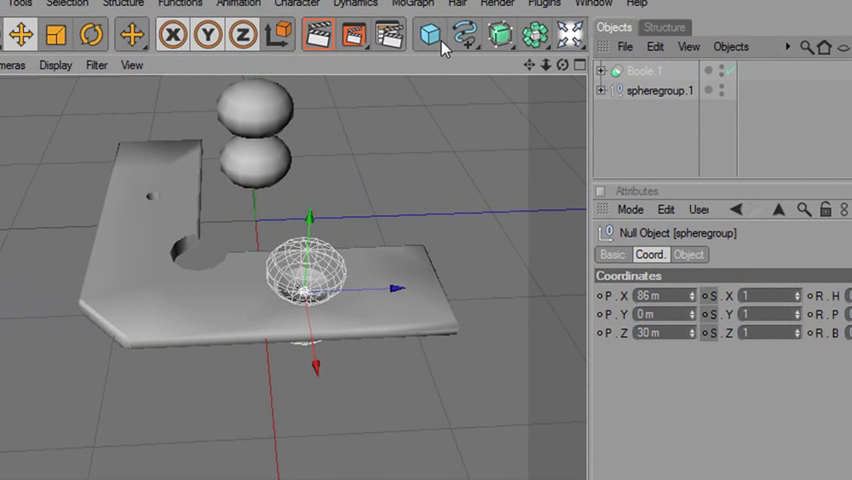
click(542, 47)
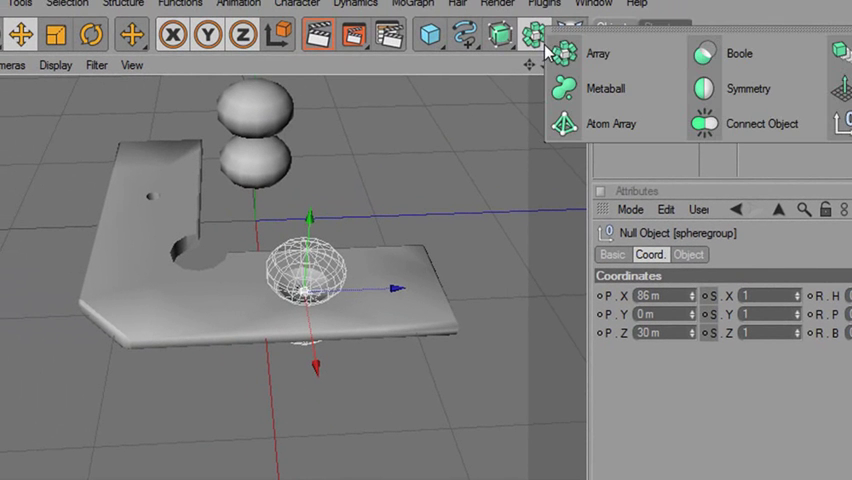
click(705, 55)
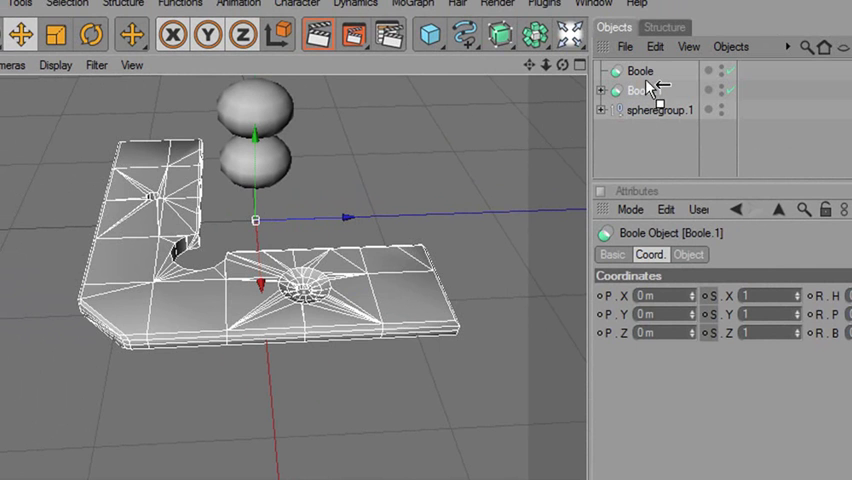
drag(647, 92, 649, 78)
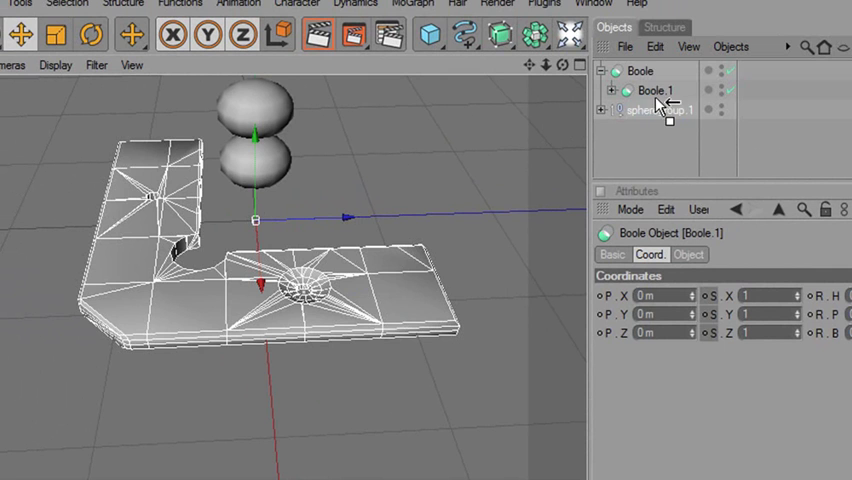
drag(655, 112, 657, 104)
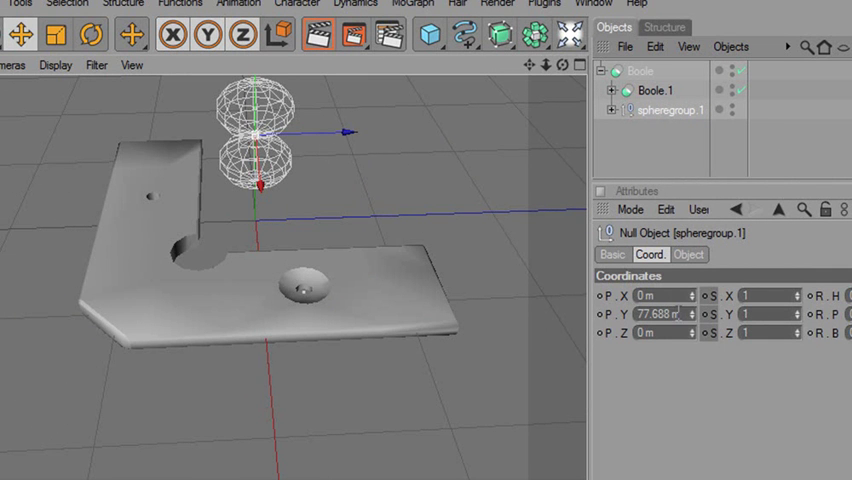
Step: Position spheregroup.1 at X -30 m, Y 0 m, Z -86 m and inspect the recess
click(640, 314)
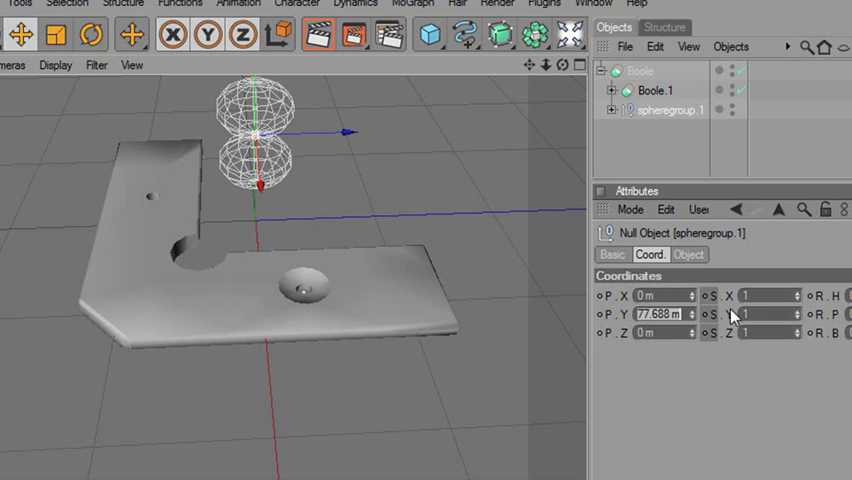
text(0)
key(Return)
click(641, 296)
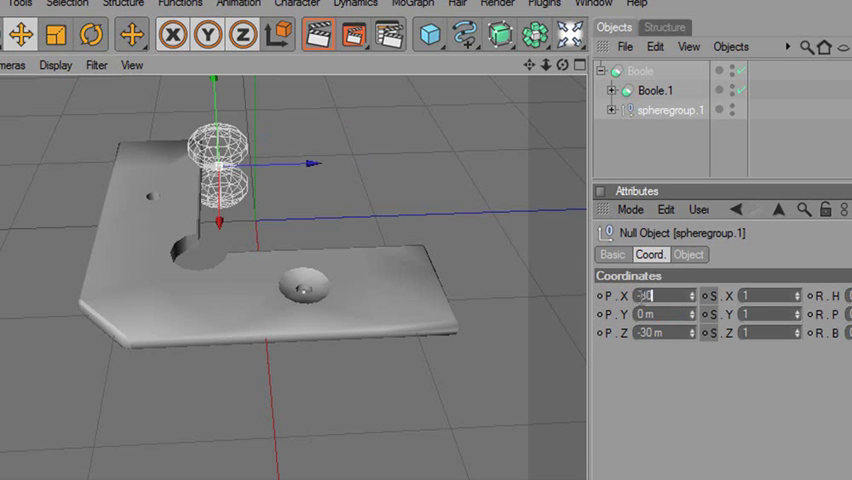
text(-30)
key(Return)
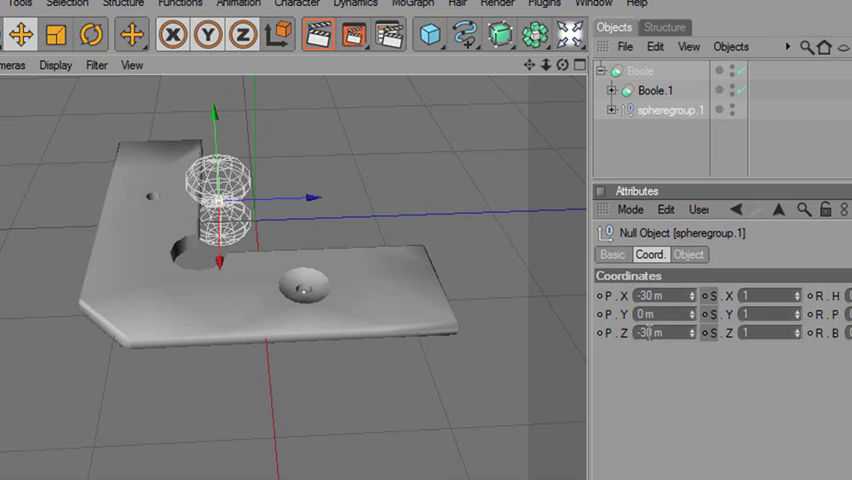
click(640, 333)
text(-86)
key(Return)
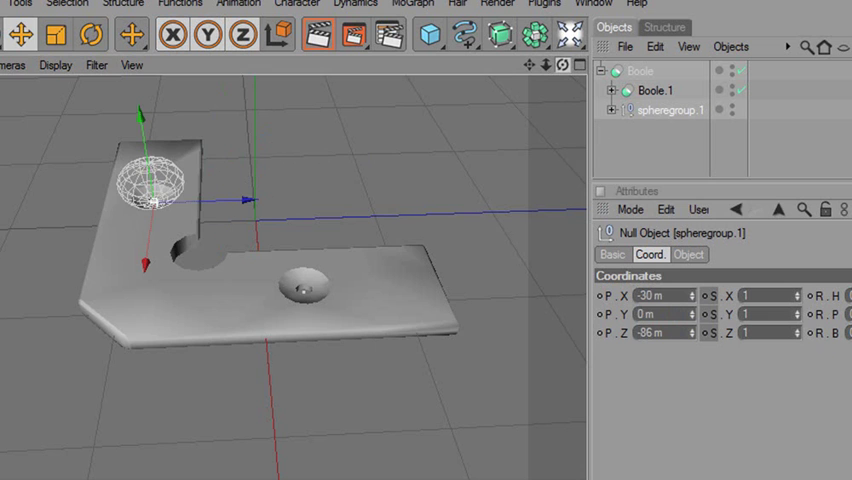
drag(563, 65, 580, 94)
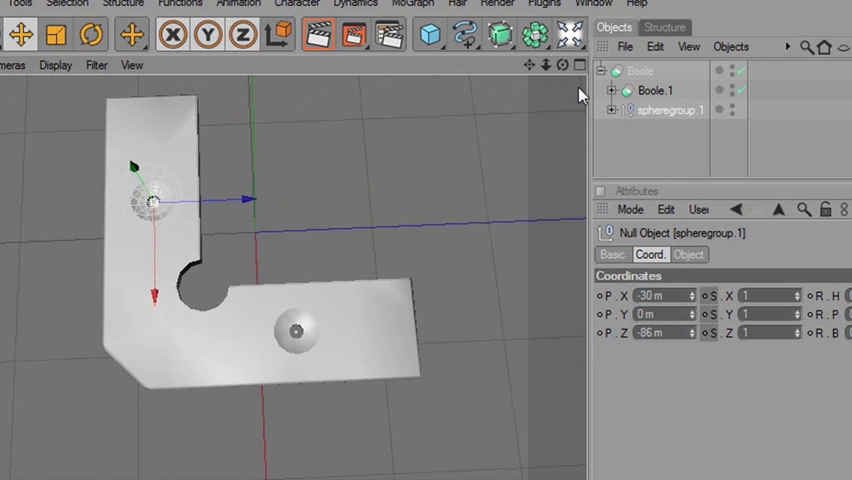
Step: Collapse the top Boole and raise the bottom panel to show the timeline and Material Manager
click(640, 71)
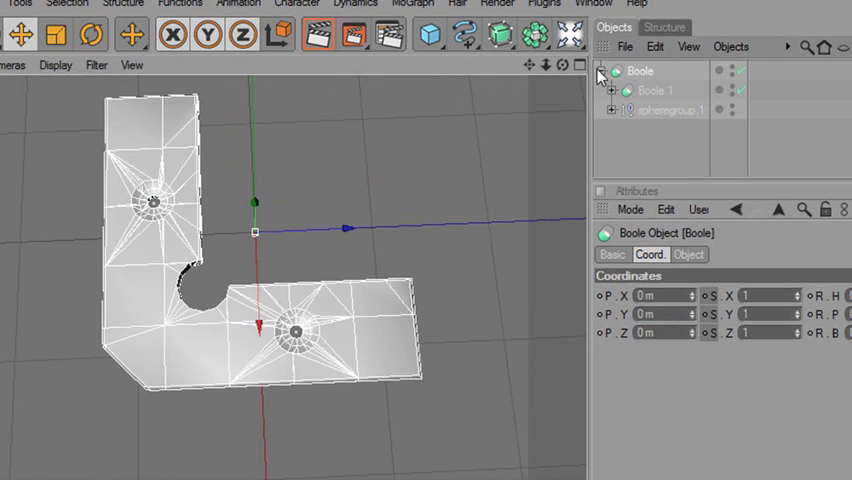
click(601, 71)
mouse_move(570, 63)
mouse_down()
mouse_move(570, 160)
mouse_move(600, 260)
mouse_move(640, 280)
mouse_up()
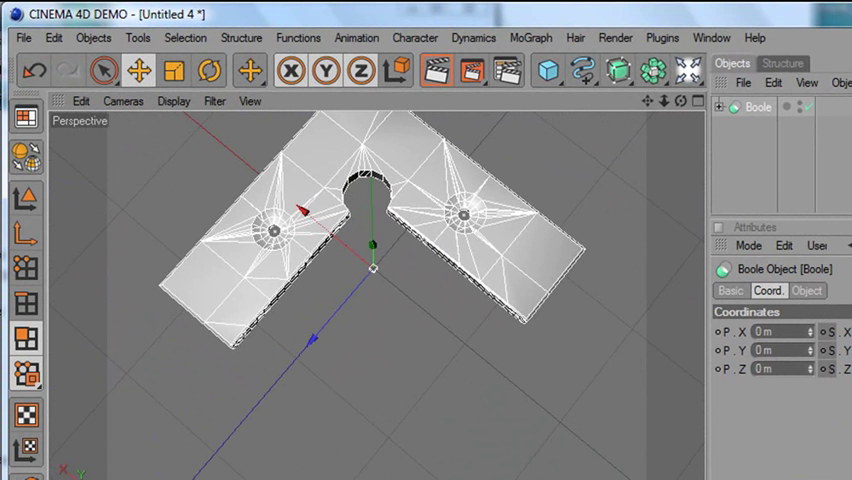
mouse_move(529, 478)
mouse_down()
mouse_move(529, 420)
mouse_move(529, 449)
mouse_up()
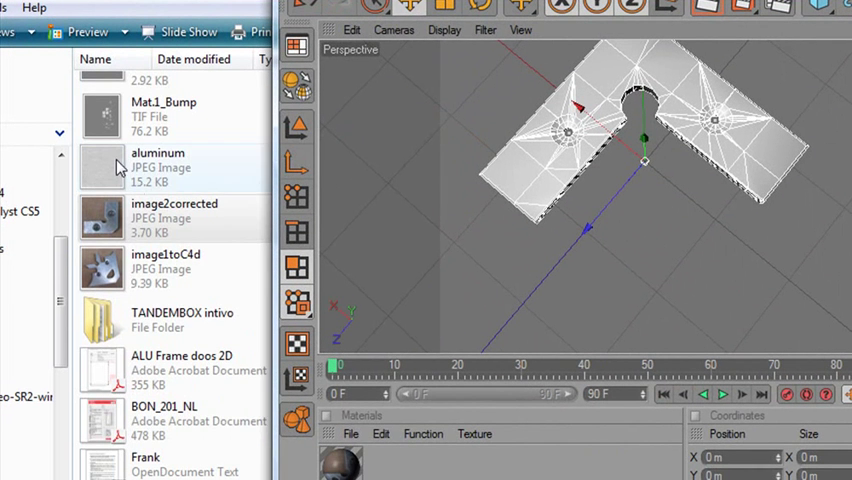
Step: Create a material from aluminum.jpg, copying the image into the document location
click(116, 166)
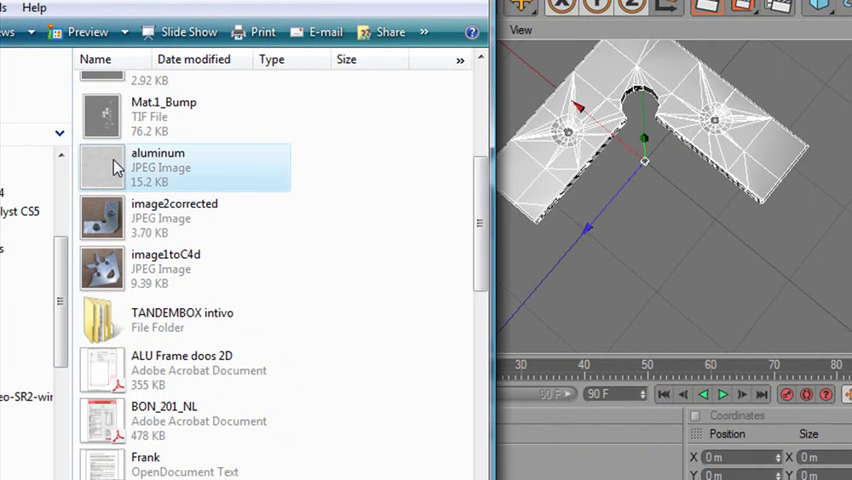
drag(487, 82, 276, 84)
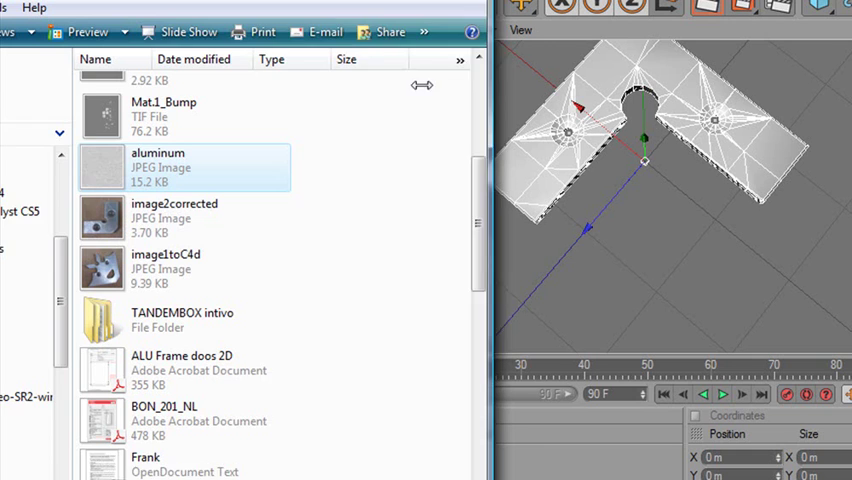
click(10, 176)
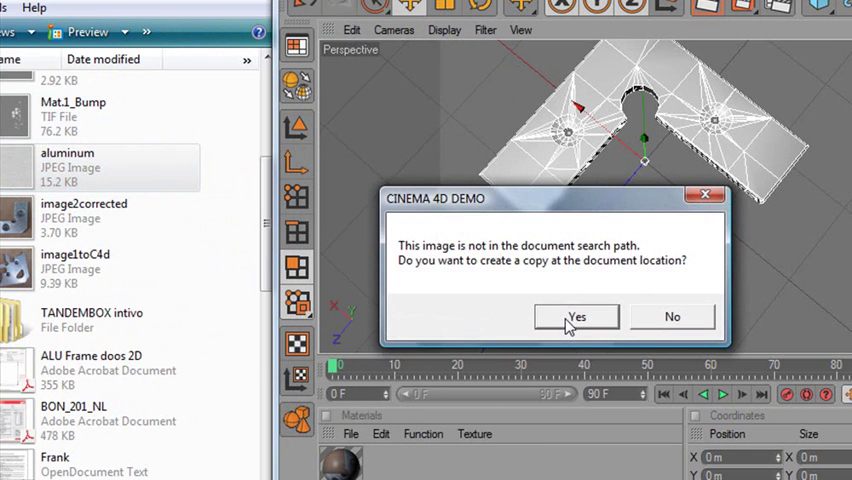
click(570, 319)
Step: Apply the aluminum material to the Boole object and render a preview
mouse_move(388, 462)
mouse_down()
mouse_move(400, 235)
mouse_move(565, 219)
mouse_up()
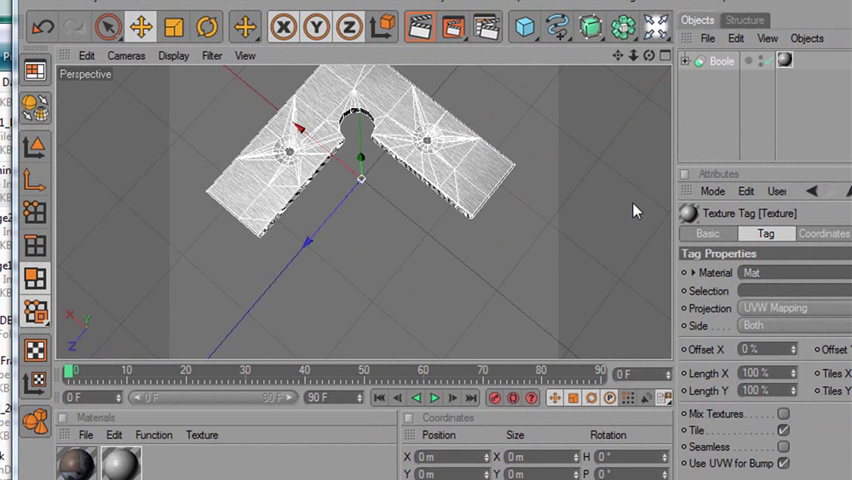
key(ctrl+z)
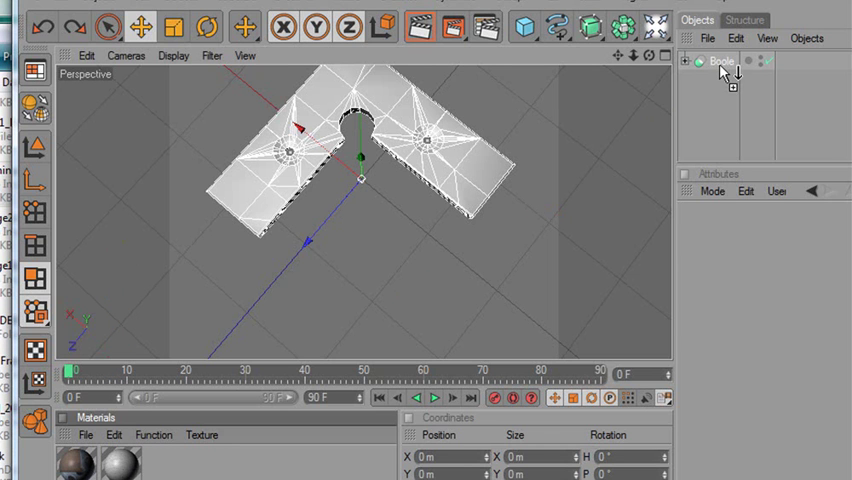
drag(562, 202, 730, 64)
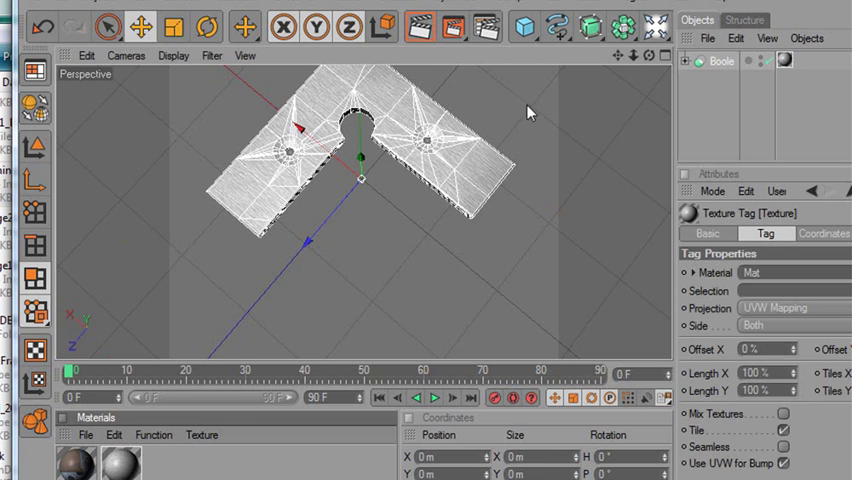
drag(640, 57, 651, 58)
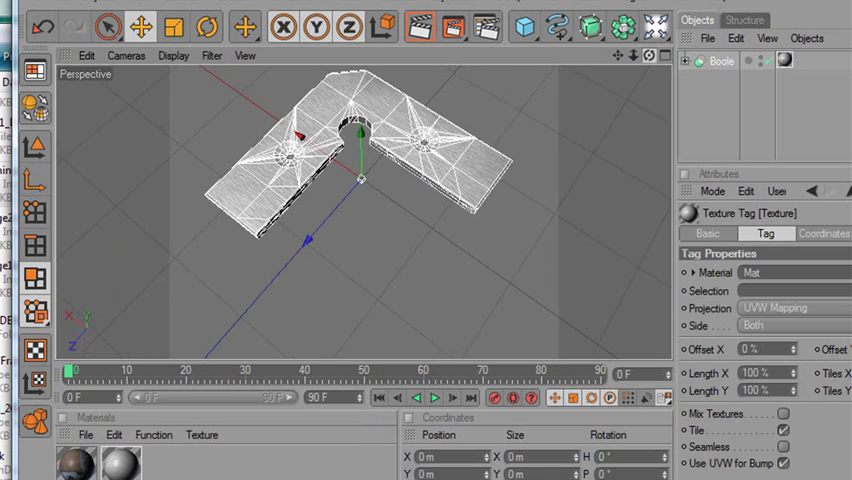
key(ctrl+r)
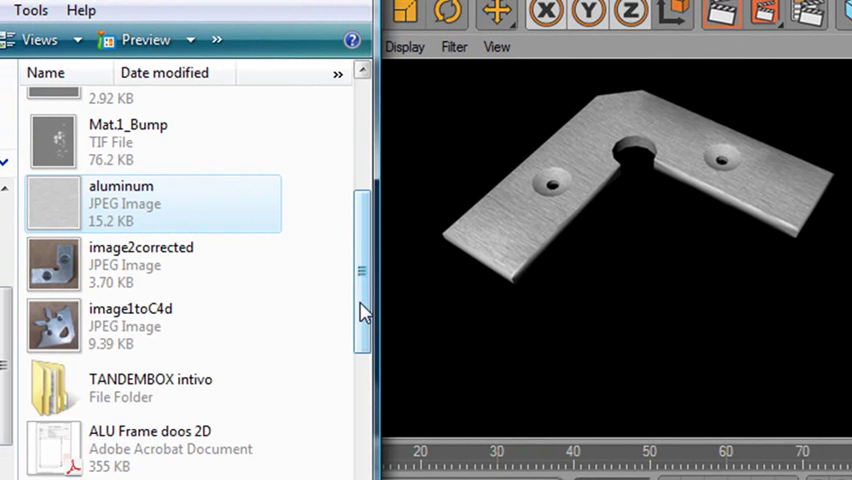
Step: Create a material from webwell.jpg, copying the image into the document location
drag(362, 313, 350, 114)
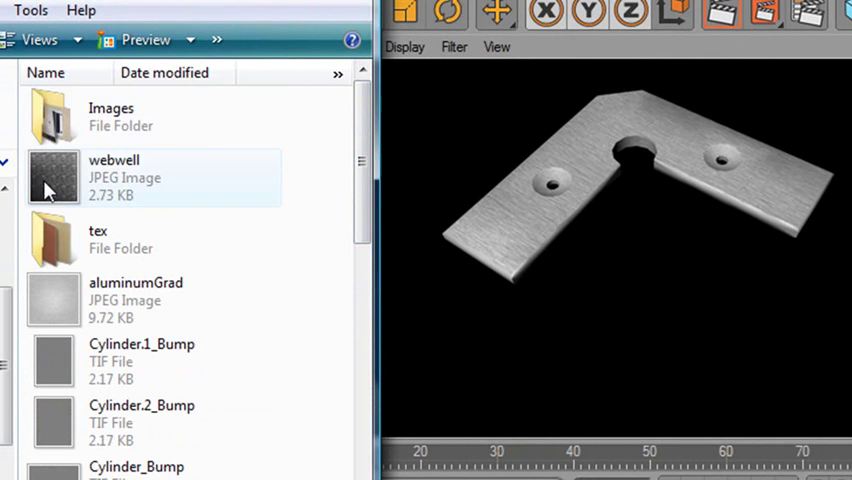
mouse_move(47, 190)
mouse_down()
mouse_move(302, 362)
mouse_move(380, 466)
mouse_up()
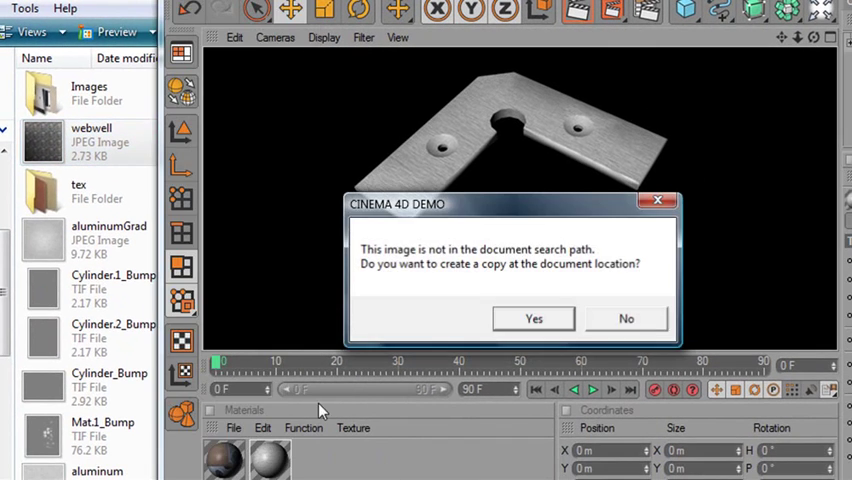
click(537, 319)
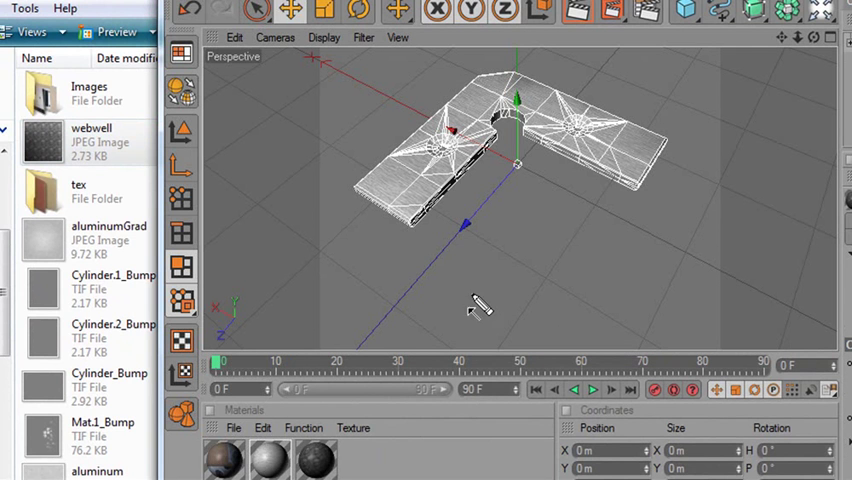
Step: Apply the webwell material to the recess sphere and render the plate
drag(360, 448, 492, 147)
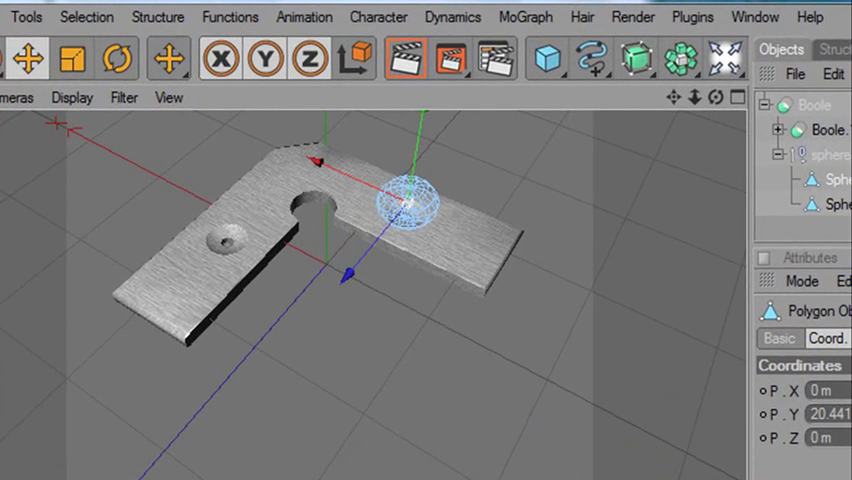
drag(293, 462, 835, 128)
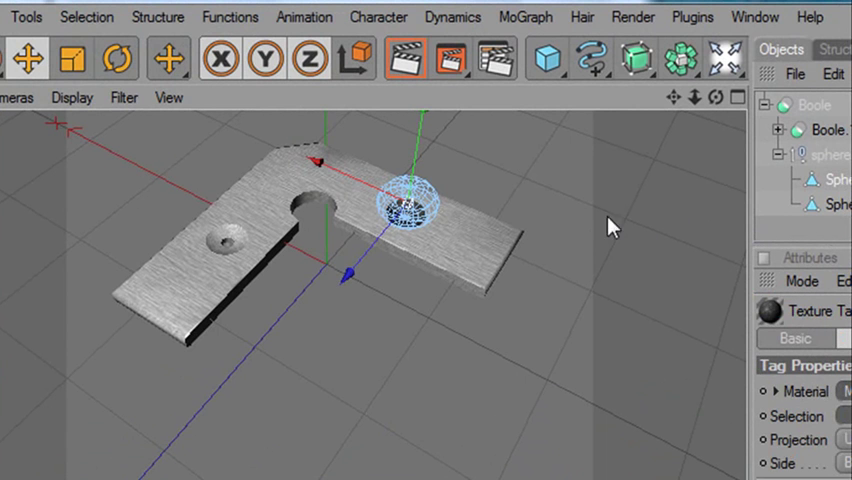
click(800, 105)
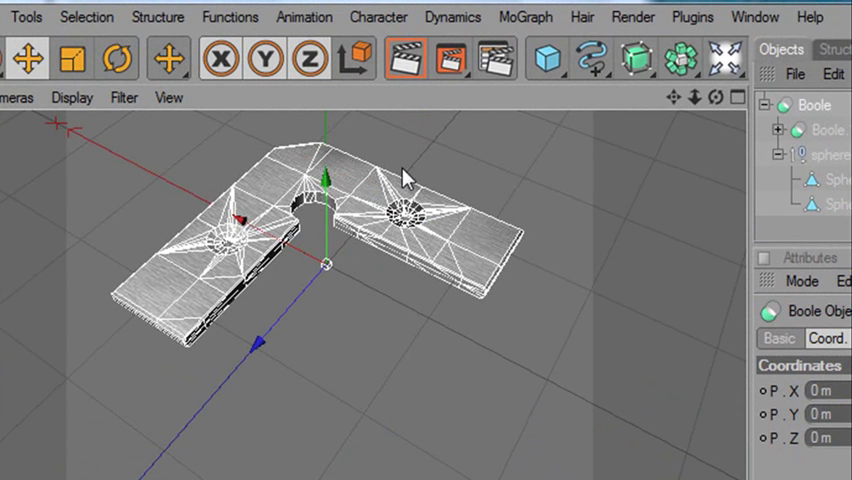
drag(715, 97, 700, 130)
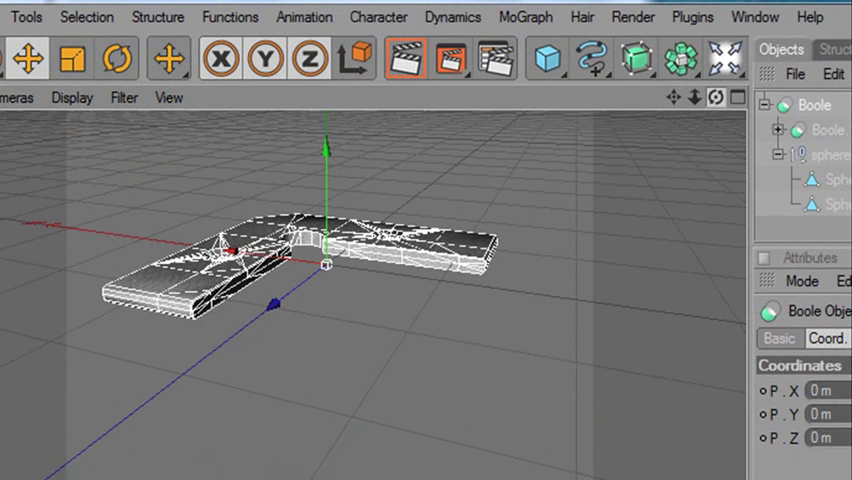
drag(715, 97, 712, 107)
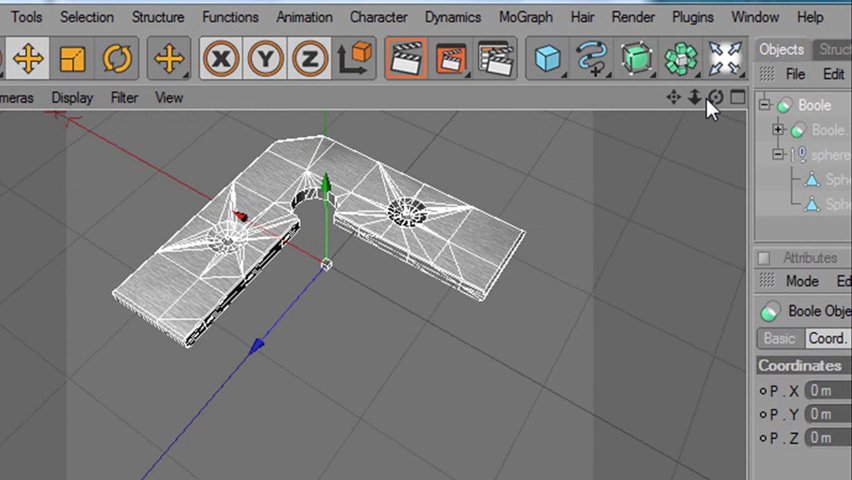
key(ctrl+r)
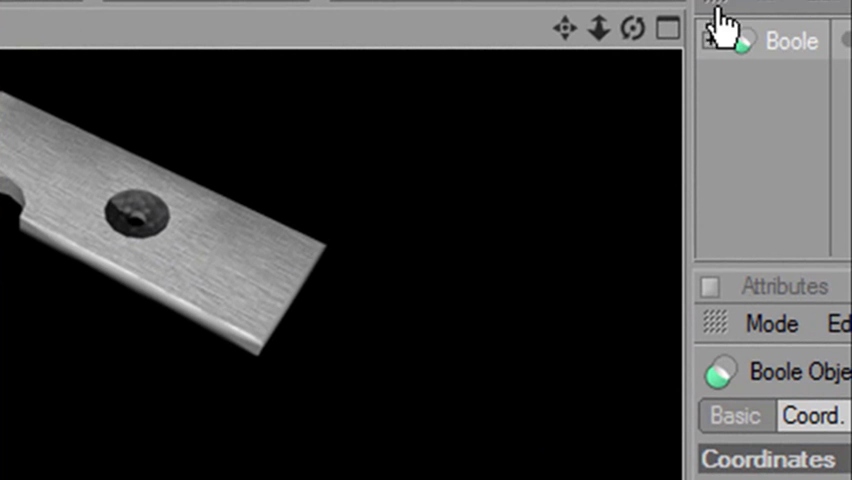
Step: Expand the nested Boole tree and select the other sphere group
click(711, 41)
click(733, 80)
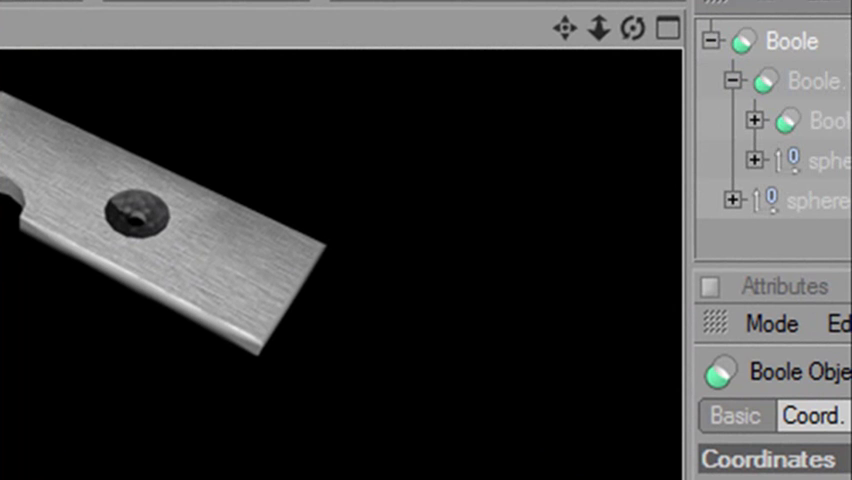
click(805, 200)
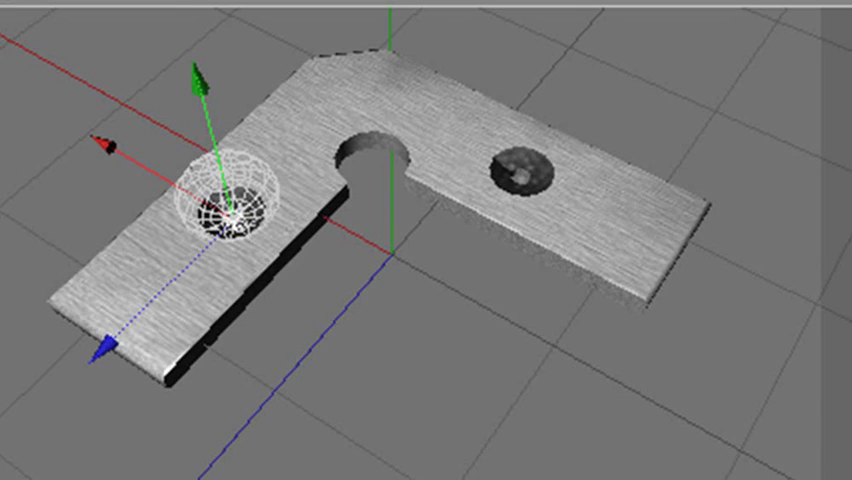
Step: Zoom in and render a close-up of both textured recesses
mouse_move(780, 8)
mouse_down()
mouse_move(790, 8)
mouse_move(778, 55)
mouse_up()
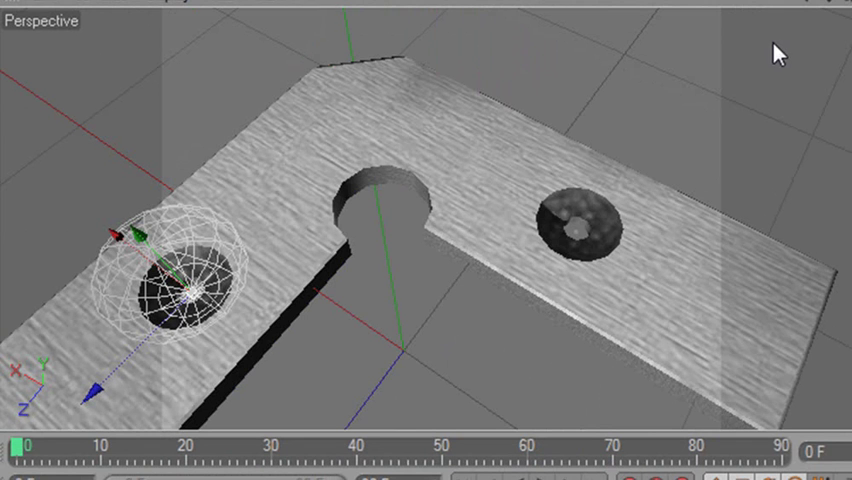
drag(780, 22, 615, 190)
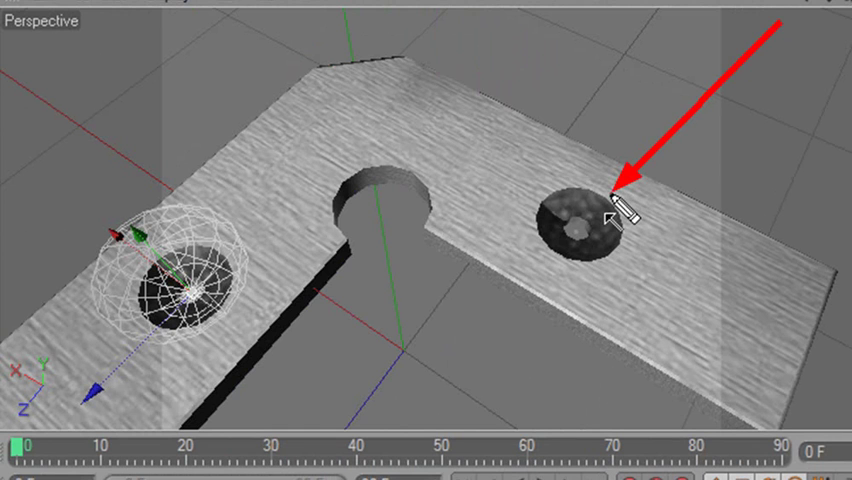
key(Escape)
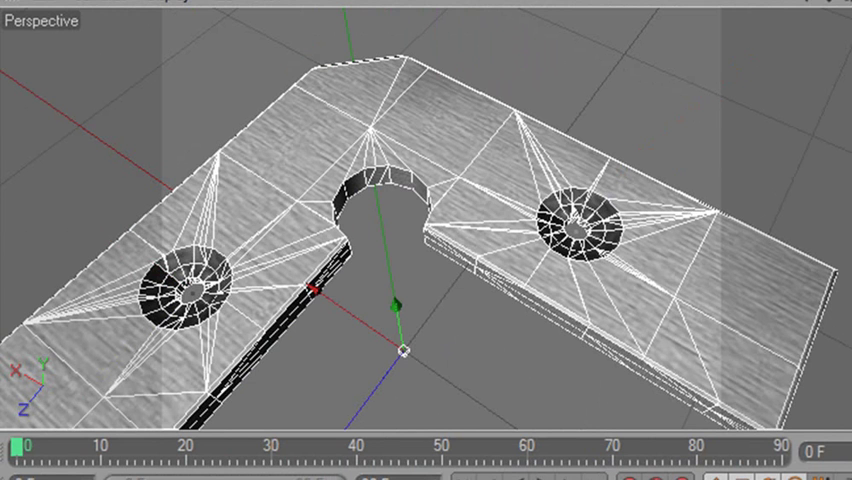
key(ctrl+r)
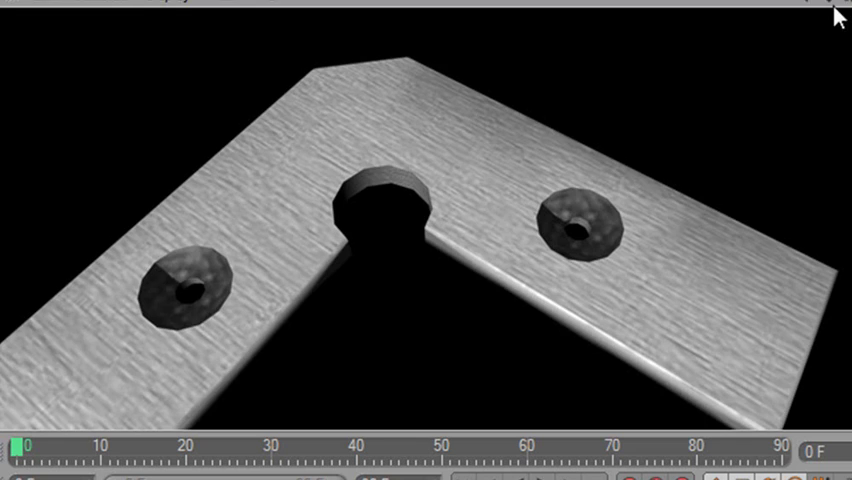
drag(836, 6, 820, 40)
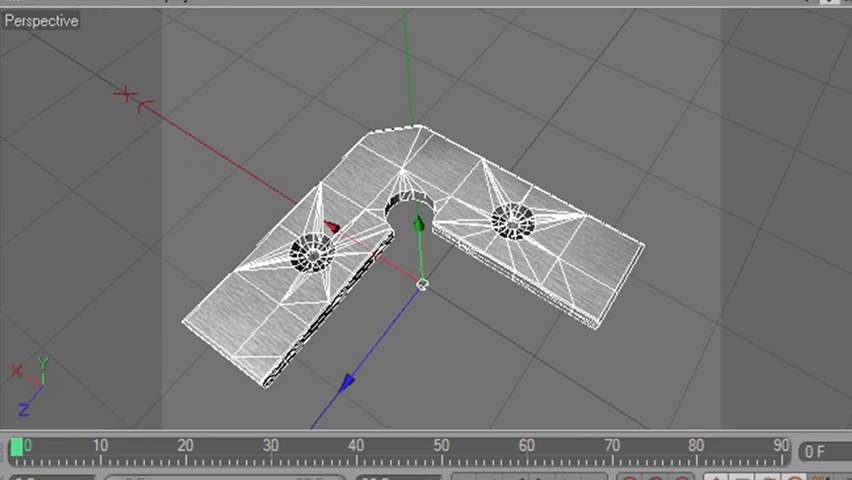
mouse_move(836, 6)
mouse_down()
mouse_move(808, 6)
mouse_move(820, 6)
mouse_move(820, 30)
mouse_up()
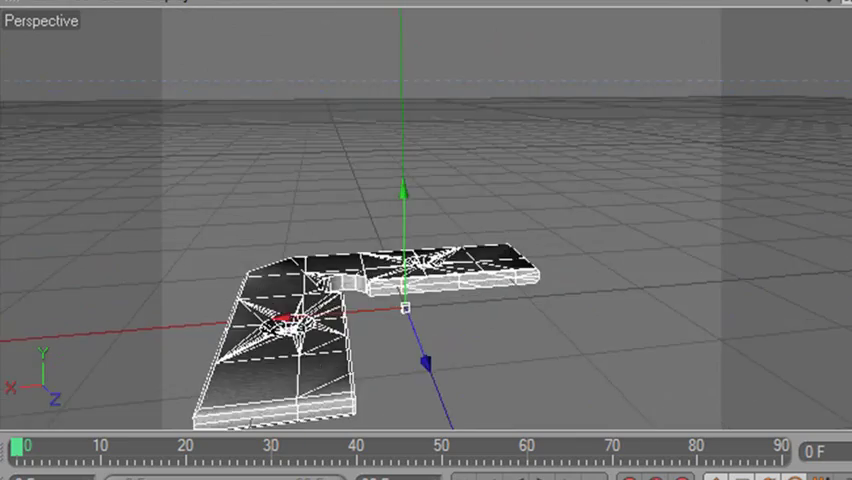